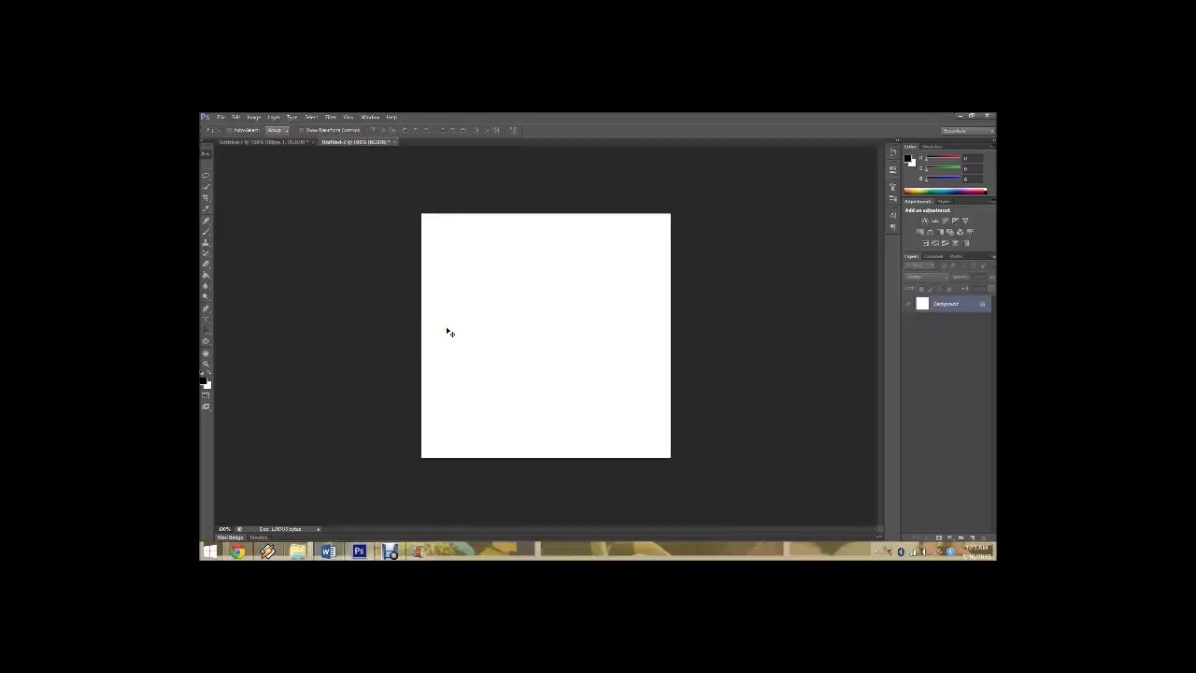
Step: Activate the Brush Tool and show its Brush/Pencil/Color Replacement/Mixer flyout
{"action": "left_click", "coordinate": [581, 265]}
{"action": "left_click", "coordinate": [205, 232]}
{"action": "right_click", "coordinate": [205, 234]}
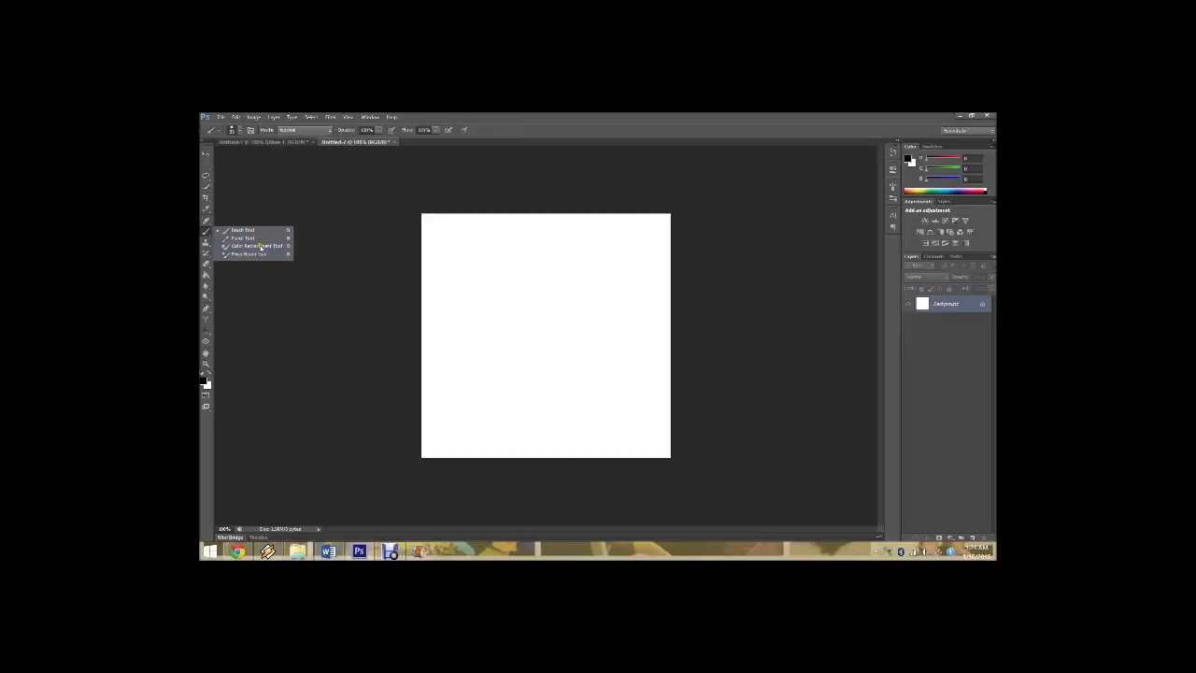
Step: Make the standard brush smaller and adjust its hardness in the Brush Preset picker
{"action": "left_click", "coordinate": [206, 234]}
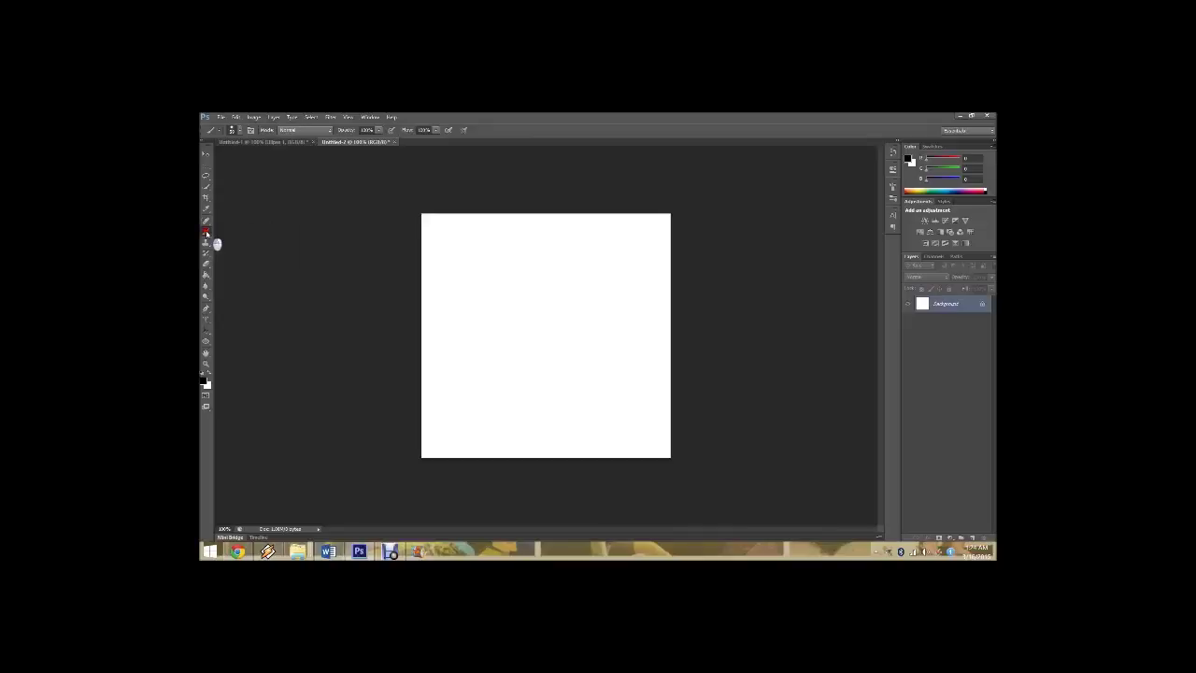
{"action": "right_click", "coordinate": [206, 234]}
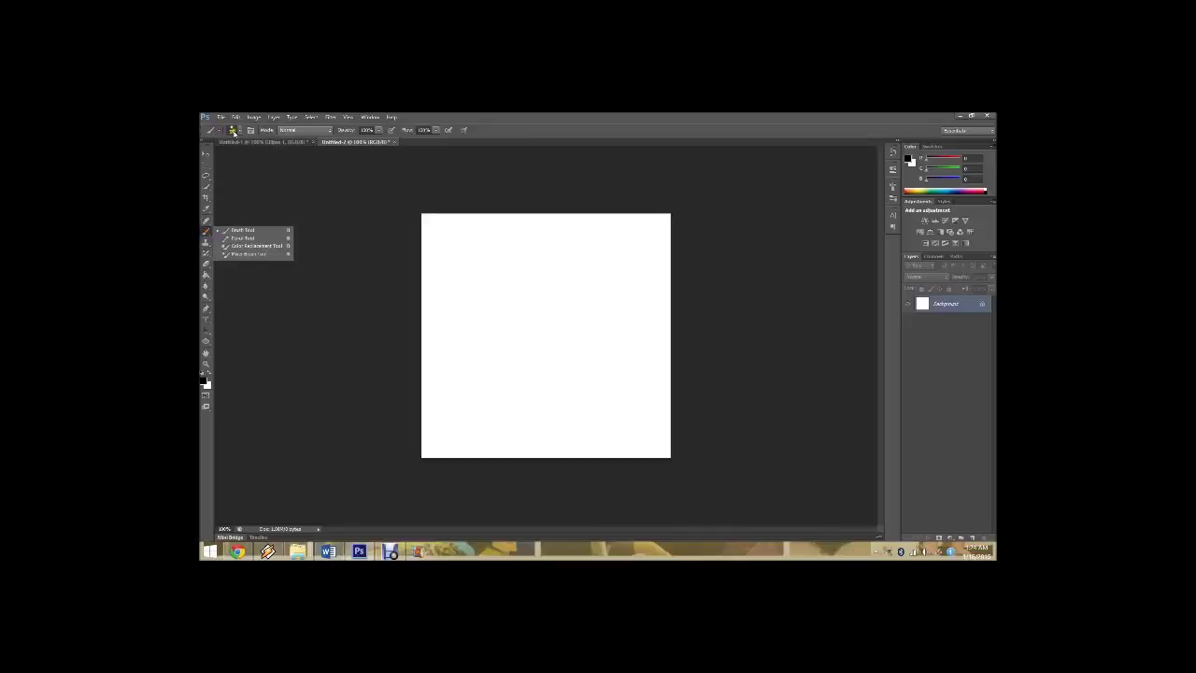
{"action": "left_click", "coordinate": [239, 131]}
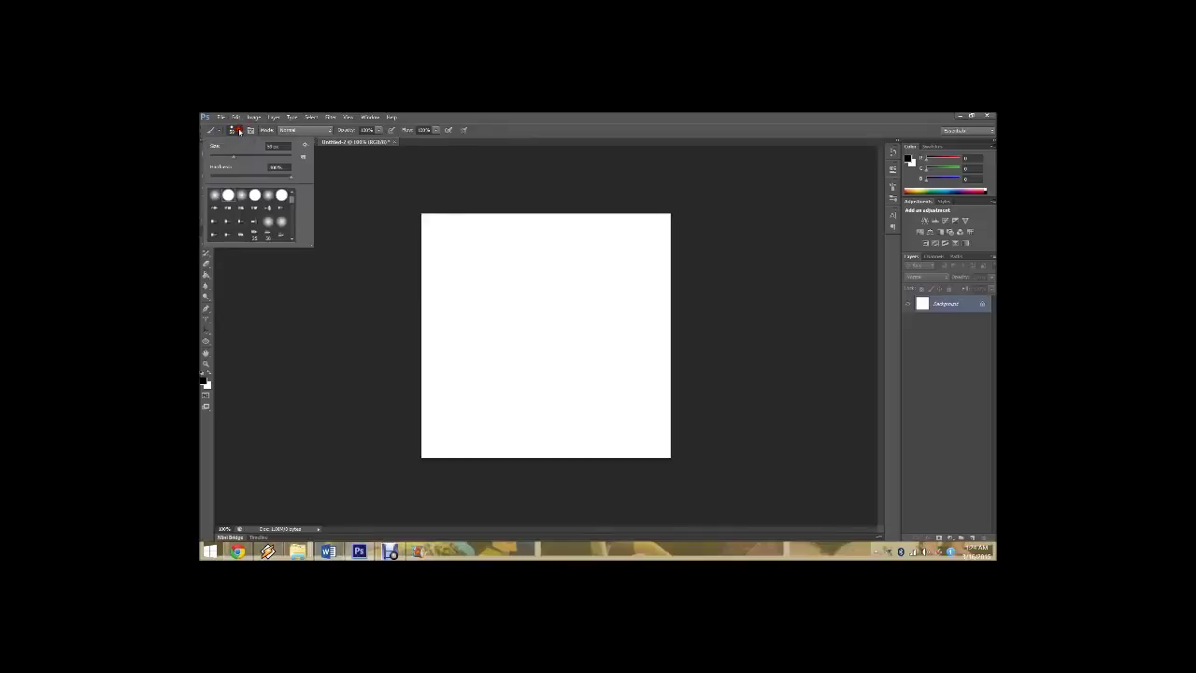
{"action": "left_click_drag", "start_coordinate": [234, 155], "coordinate": [217, 157]}
{"action": "left_click", "coordinate": [297, 178]}
{"action": "left_click", "coordinate": [240, 131]}
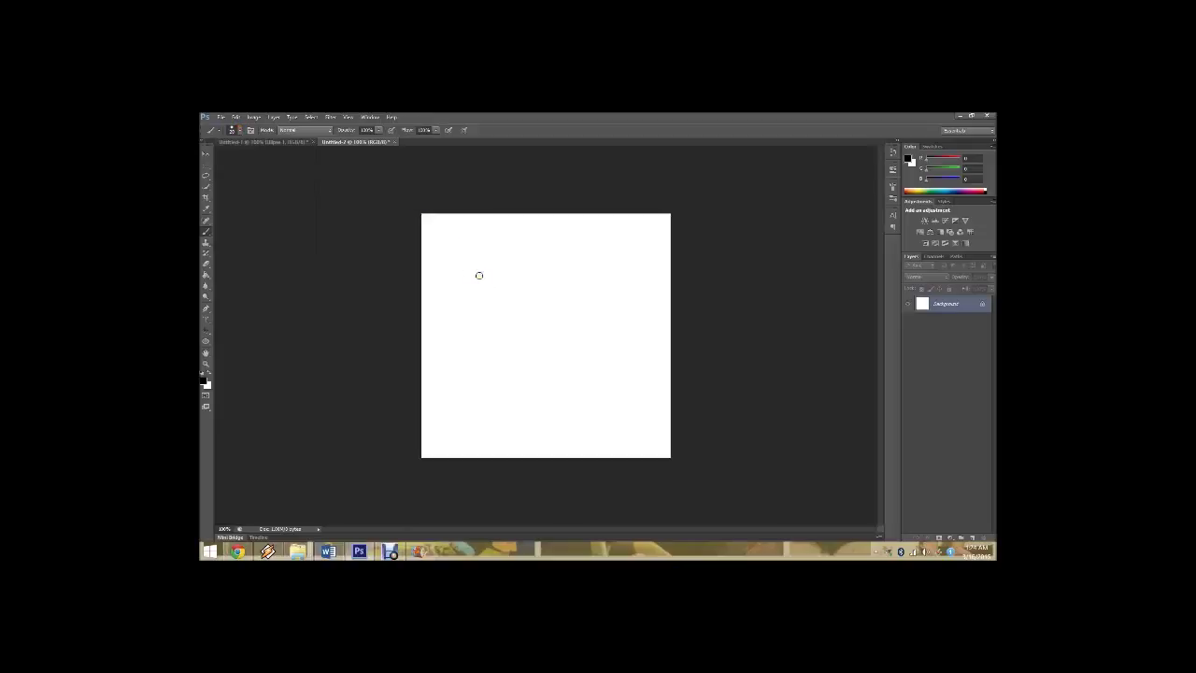
{"action": "key", "text": "bracketright"}
{"action": "key", "text": "bracketright"}
{"action": "key", "text": "bracketleft"}
{"action": "key", "text": "bracketleft"}
Step: Paint a black vertical test stroke, undo it, then set a new brush size
{"action": "left_click_drag", "start_coordinate": [448, 234], "coordinate": [447, 309]}
{"action": "left_click", "coordinate": [236, 117]}
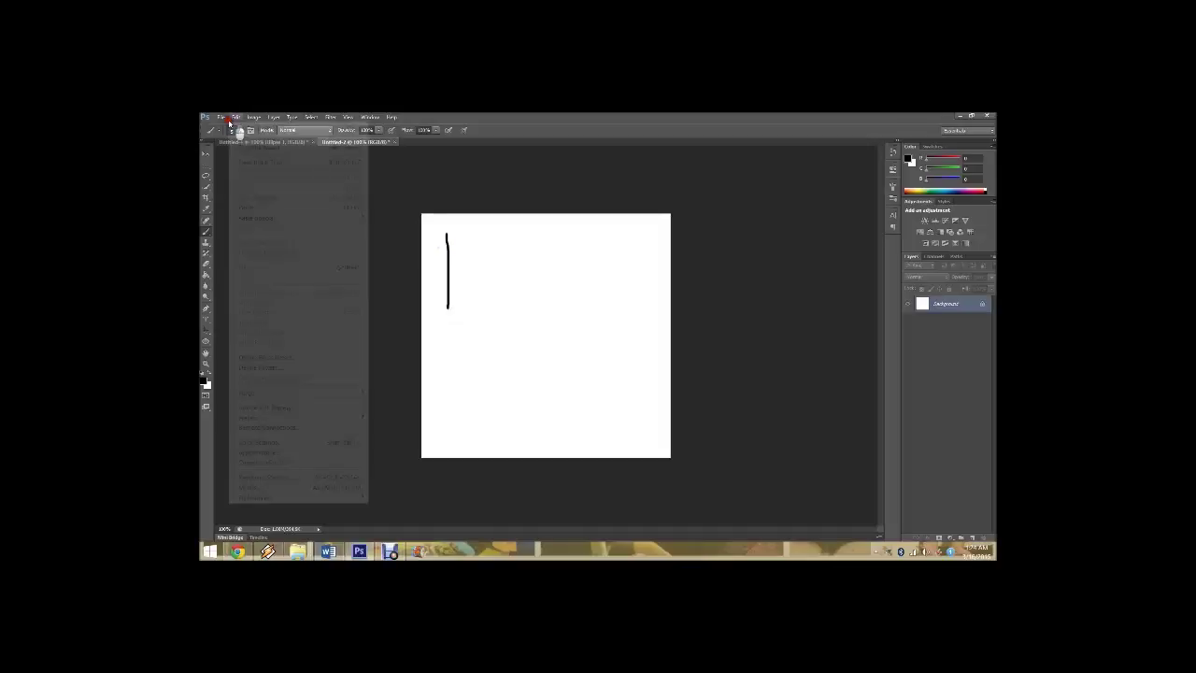
{"action": "left_click", "coordinate": [232, 130]}
{"action": "left_click", "coordinate": [213, 154]}
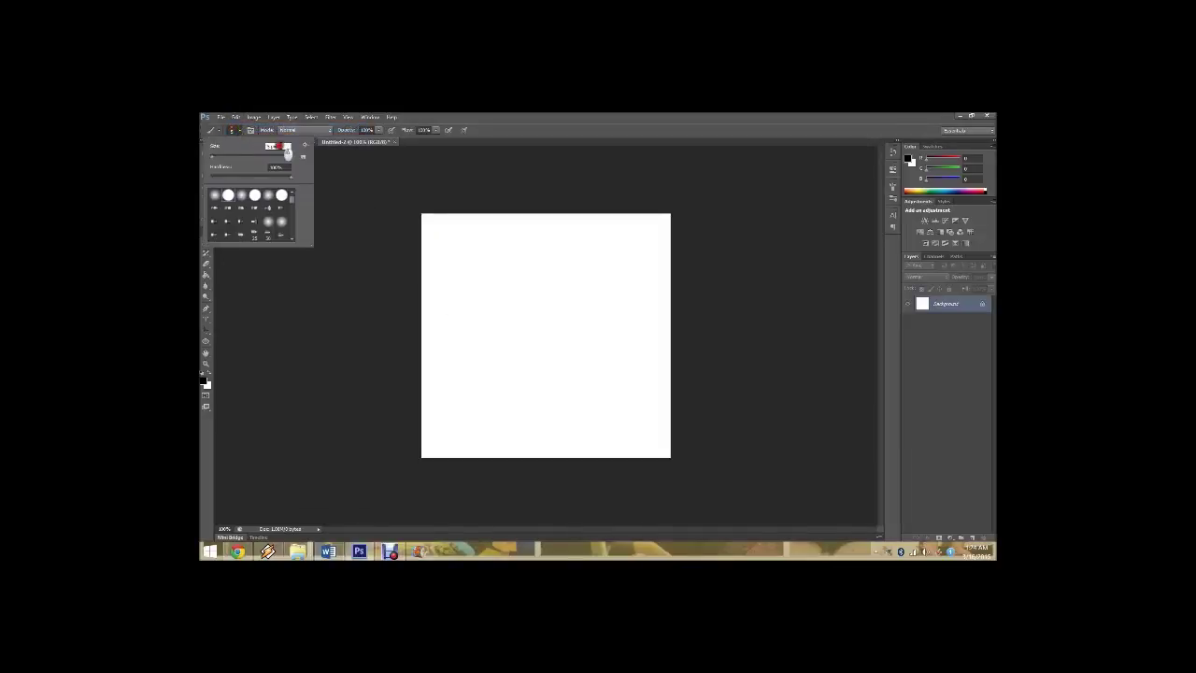
Step: Paint a thick black vertical bar at the top-left and lower the brush opacity
{"action": "key", "text": "Return"}
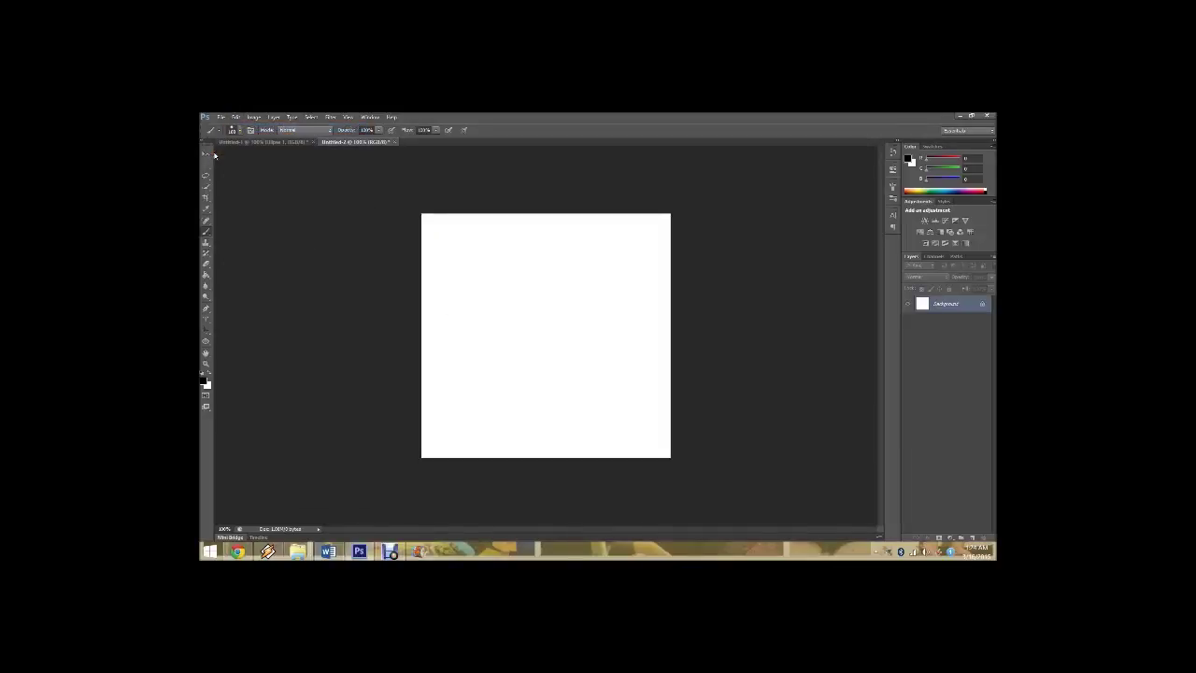
{"action": "left_click_drag", "start_coordinate": [459, 241], "coordinate": [458, 296]}
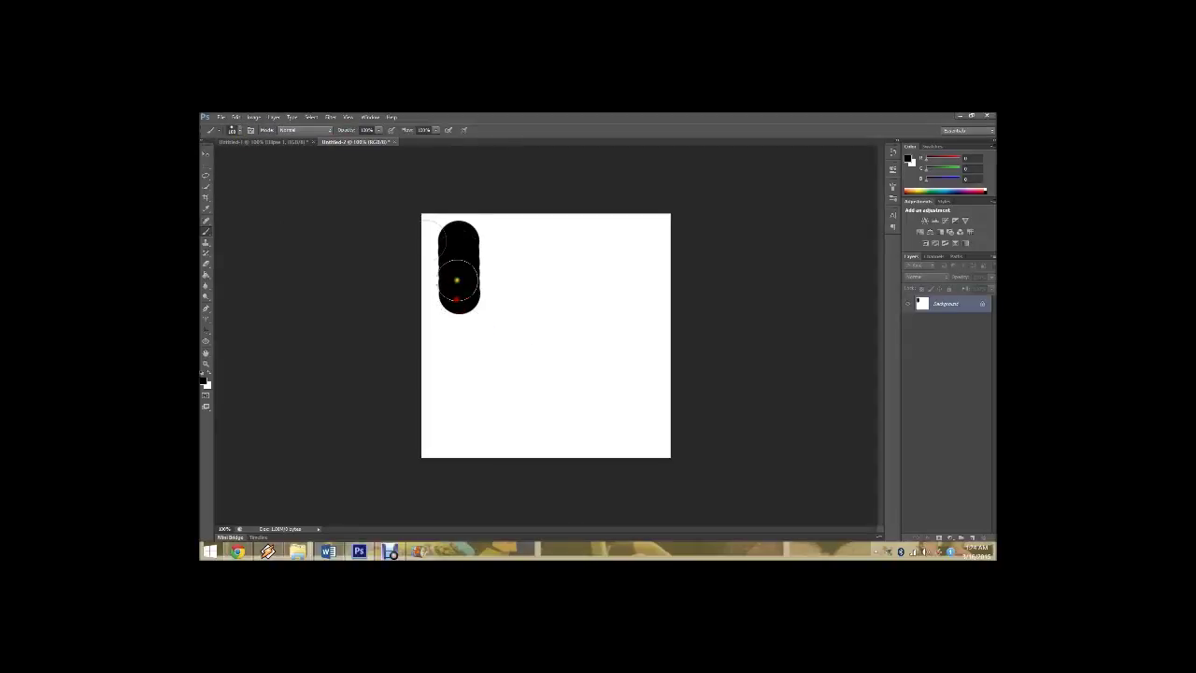
{"action": "left_click", "coordinate": [241, 130]}
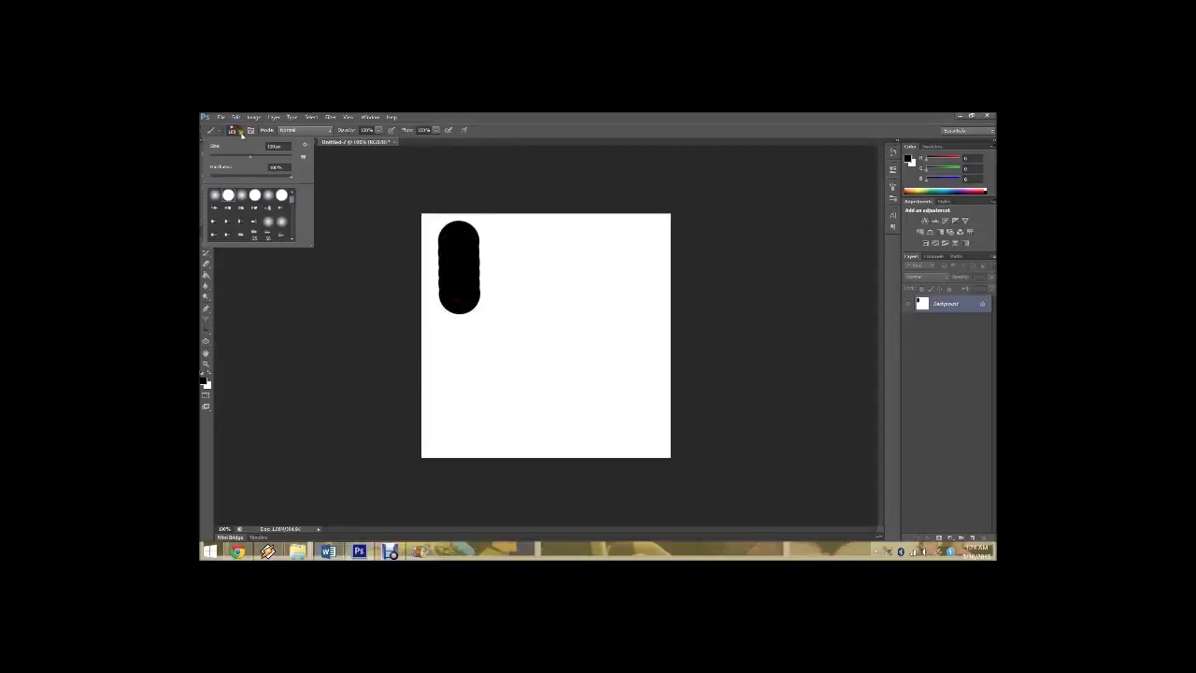
{"action": "left_click", "coordinate": [379, 131]}
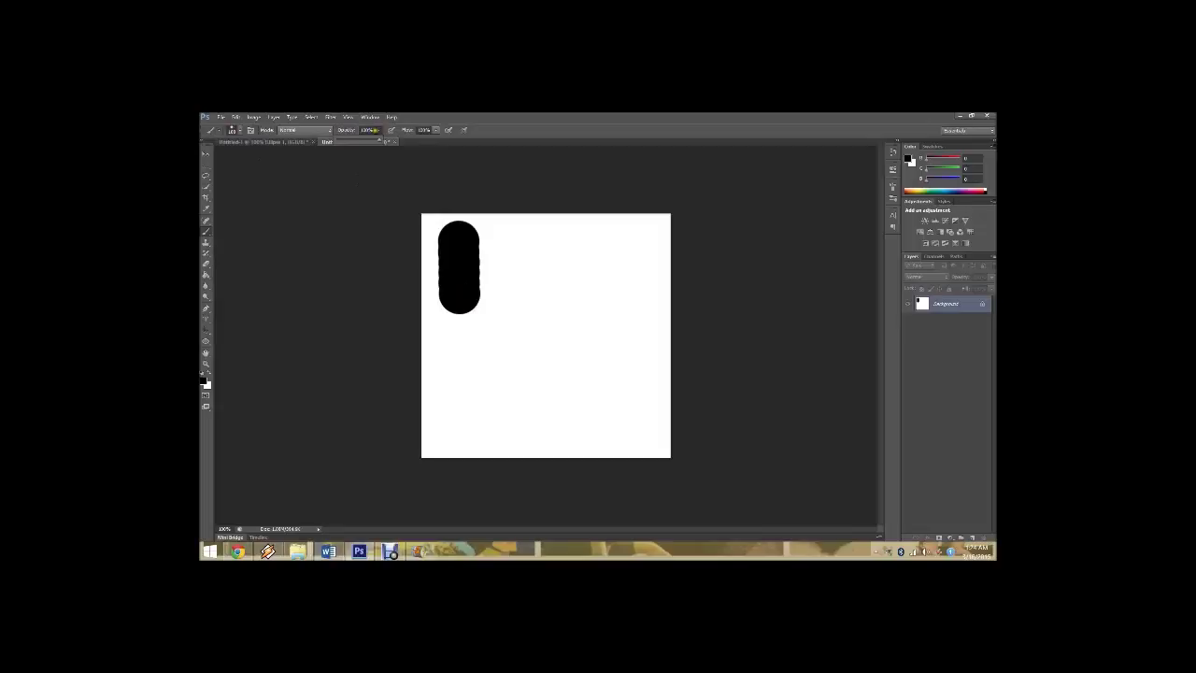
{"action": "left_click", "coordinate": [347, 130]}
Step: Change the brush size value in the brush settings
{"action": "left_click", "coordinate": [234, 130]}
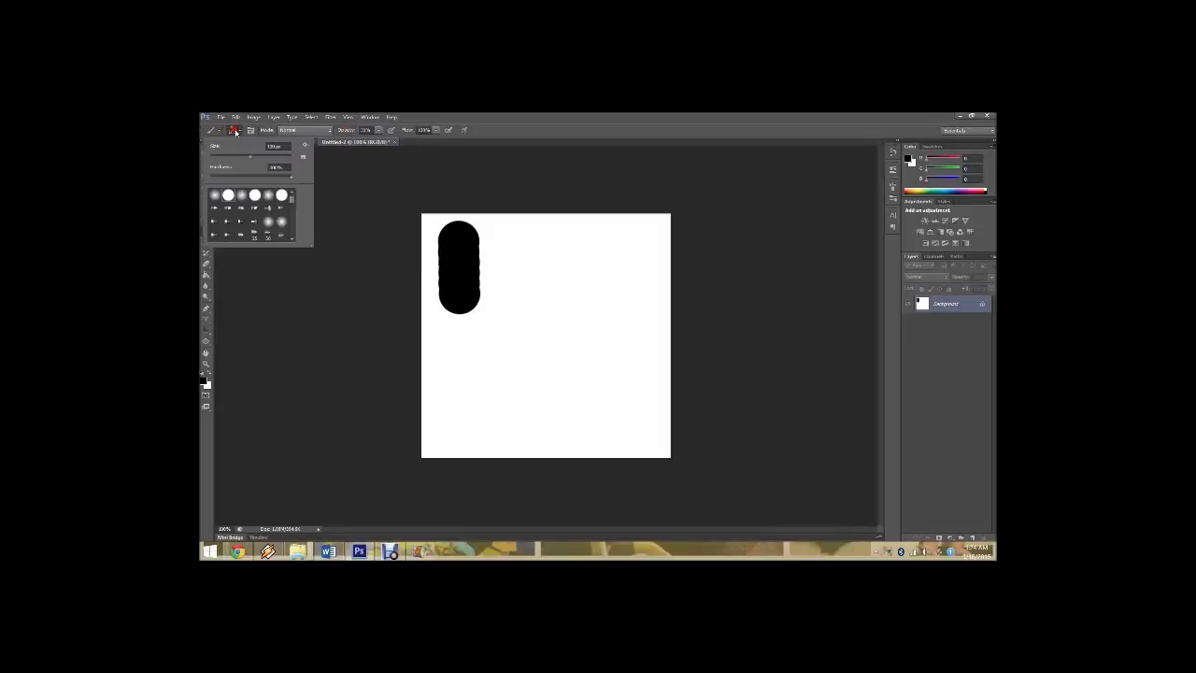
{"action": "left_click", "coordinate": [277, 146]}
{"action": "key", "text": "Return"}
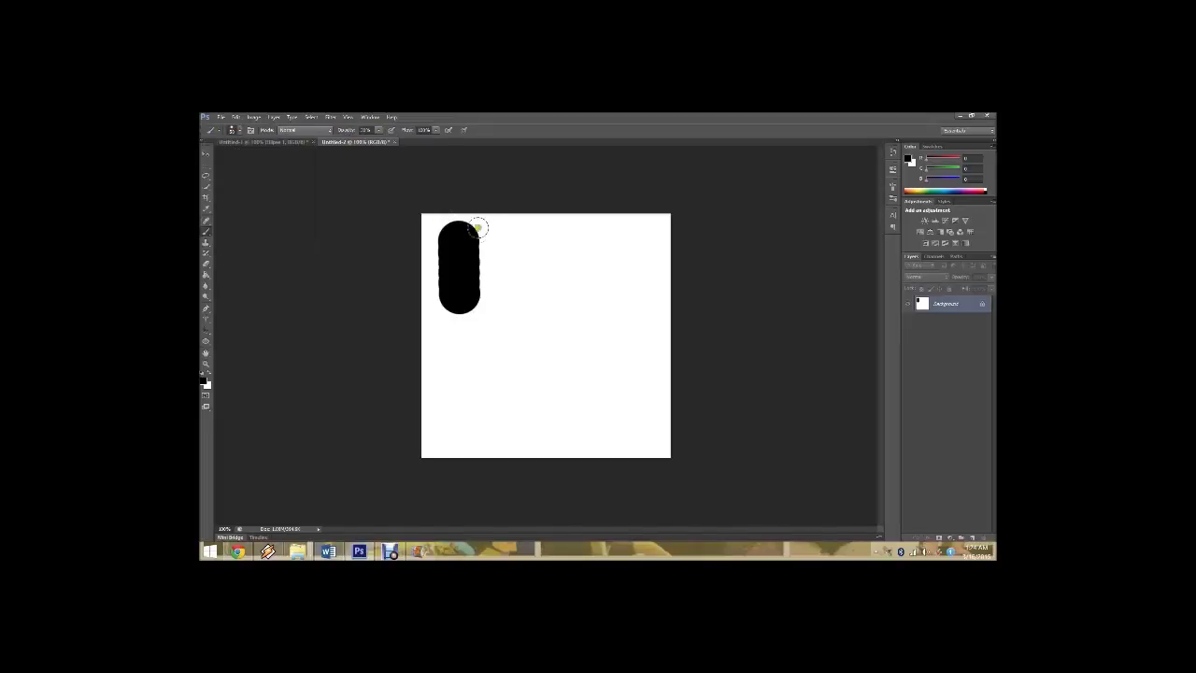
Step: Paint a grey bar, switch the foreground colour to red, and paint a pink bar
{"action": "left_click_drag", "start_coordinate": [496, 228], "coordinate": [508, 314]}
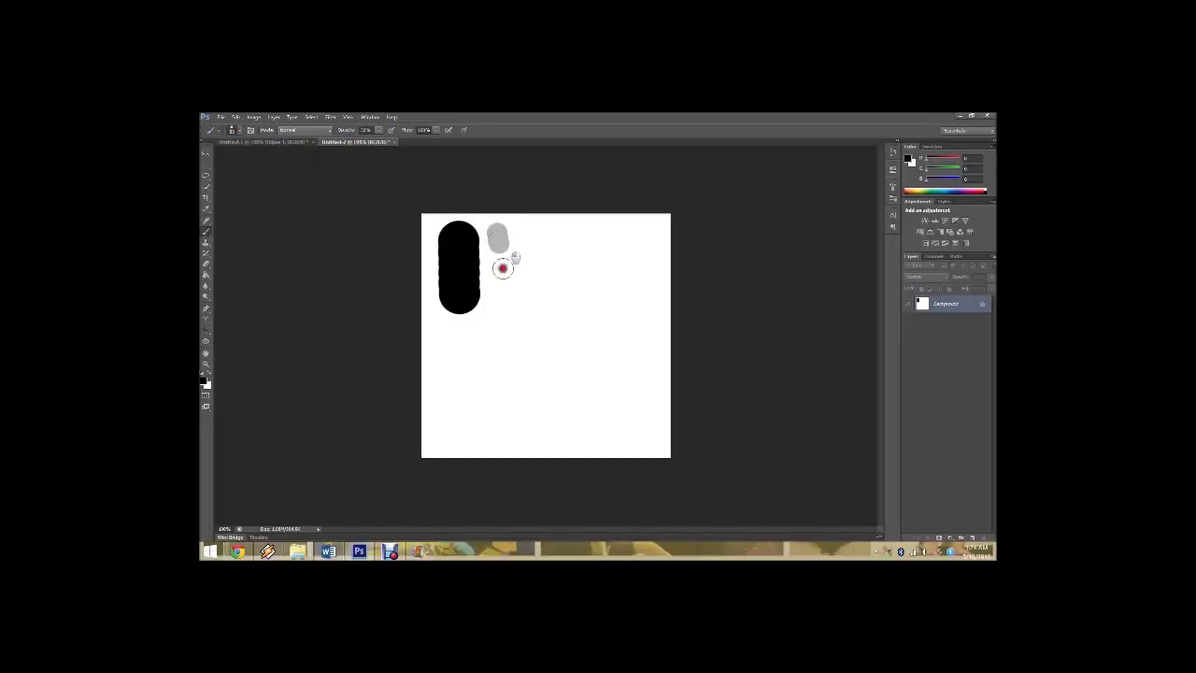
{"action": "left_click", "coordinate": [205, 382]}
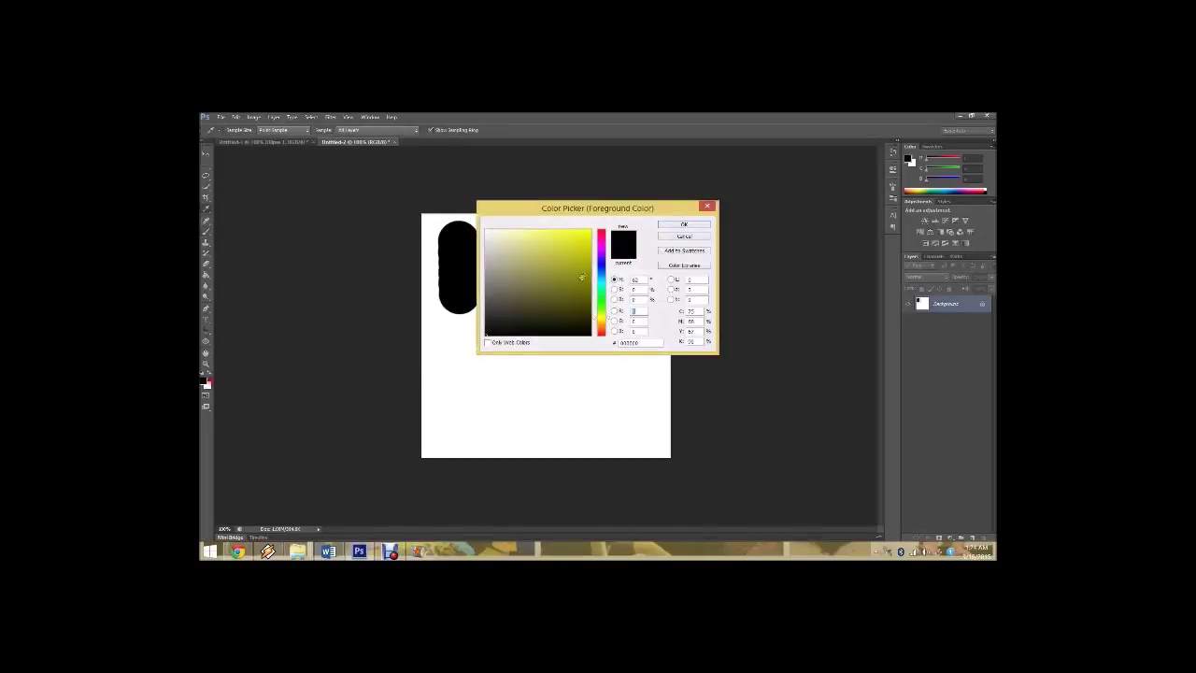
{"action": "left_click", "coordinate": [601, 231]}
{"action": "left_click", "coordinate": [662, 227]}
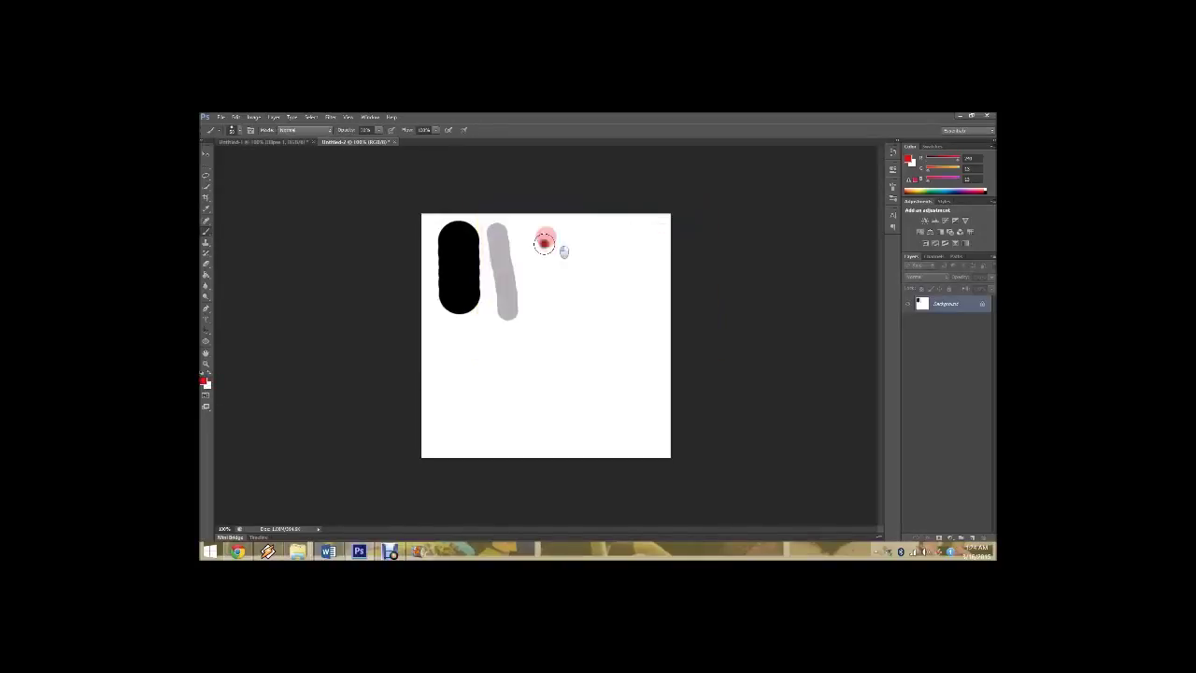
{"action": "left_click_drag", "start_coordinate": [545, 234], "coordinate": [542, 303]}
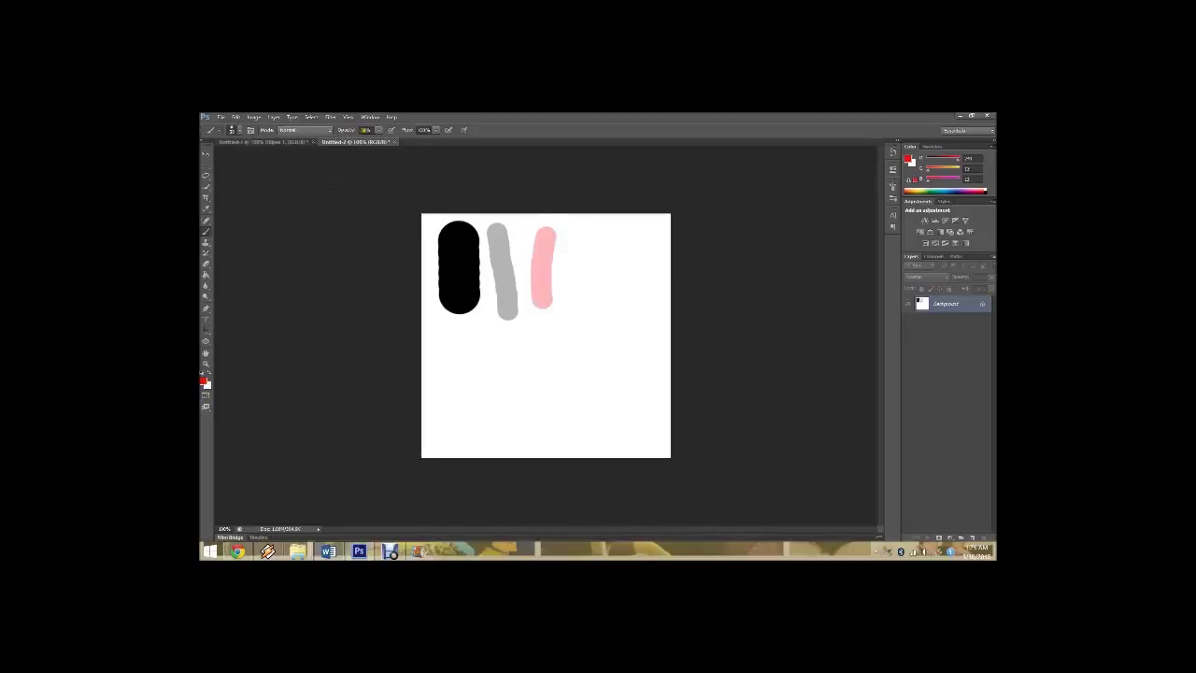
Step: Raise brush opacity to 100% and paint a solid red bar beside the pink one
{"action": "type", "text": "100"}
{"action": "left_click_drag", "start_coordinate": [378, 140], "coordinate": [407, 142]}
{"action": "left_click_drag", "start_coordinate": [570, 229], "coordinate": [578, 322]}
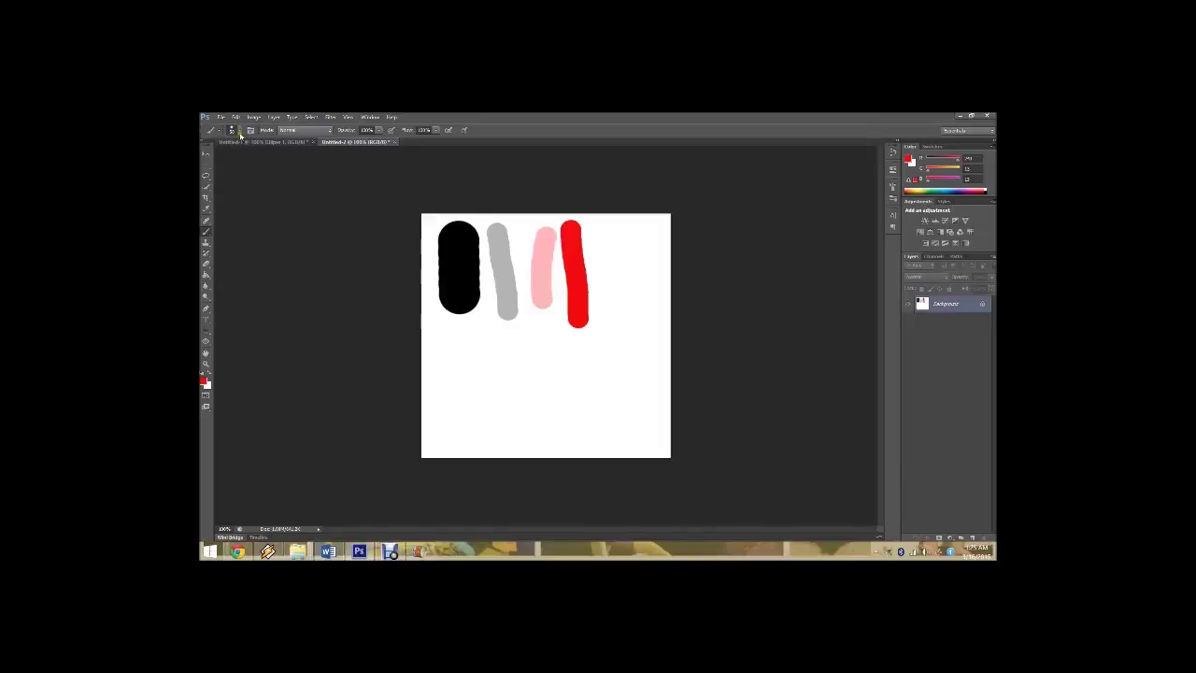
Step: Select the wavy mustache-shaped chevron brush tip from the Brush Preset picker
{"action": "left_click", "coordinate": [240, 133]}
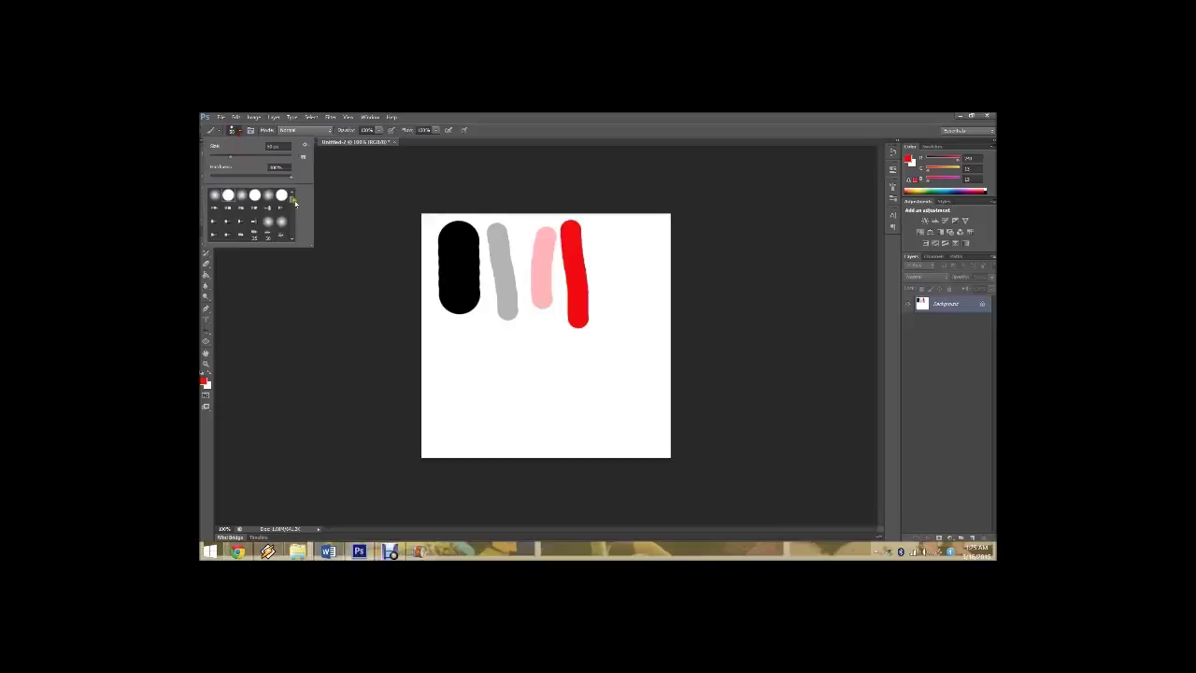
{"action": "scroll", "coordinate": [292, 206], "scroll_direction": "down", "scroll_amount": 3}
{"action": "scroll", "coordinate": [292, 208], "scroll_direction": "up", "scroll_amount": 3}
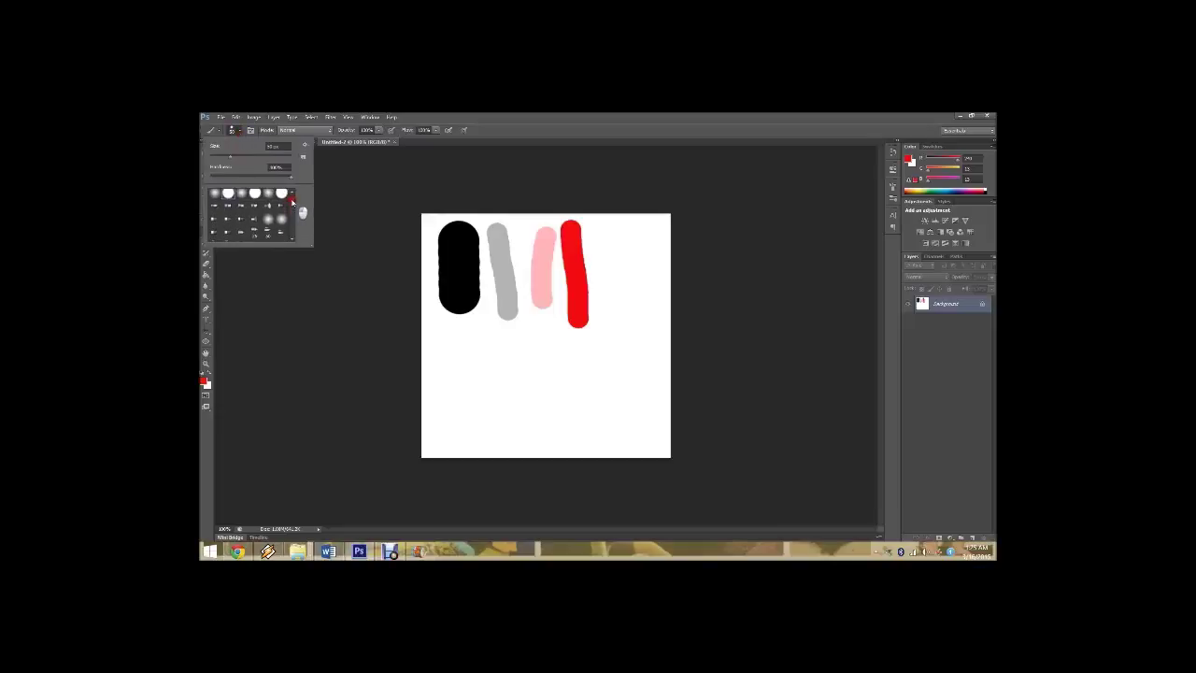
{"action": "scroll", "coordinate": [293, 213], "scroll_direction": "down", "scroll_amount": 3}
{"action": "left_click_drag", "start_coordinate": [291, 213], "coordinate": [291, 230]}
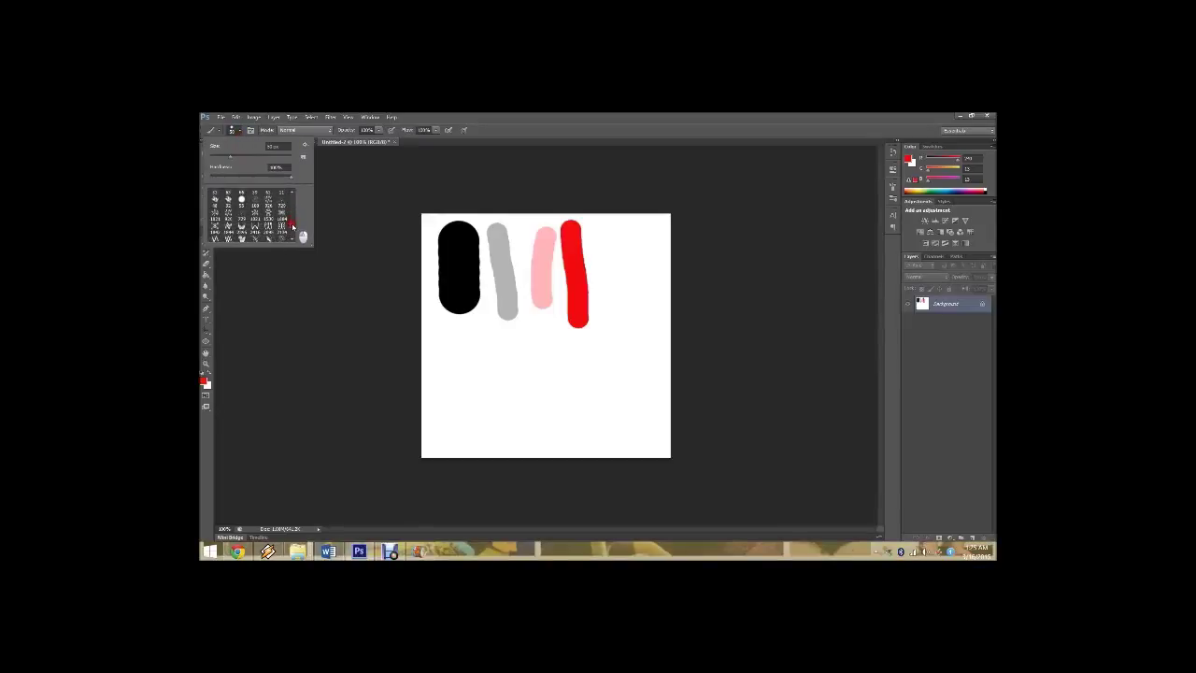
{"action": "scroll", "coordinate": [291, 230], "scroll_direction": "up", "scroll_amount": 5}
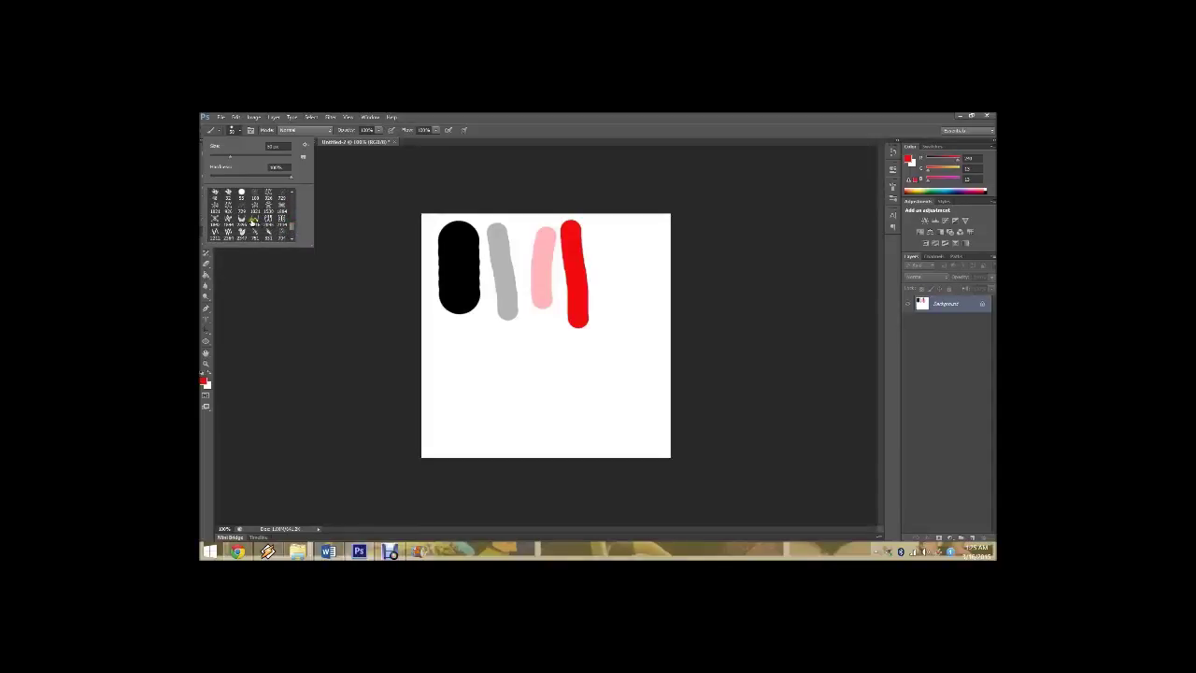
{"action": "left_click", "coordinate": [256, 221]}
{"action": "left_click", "coordinate": [241, 128]}
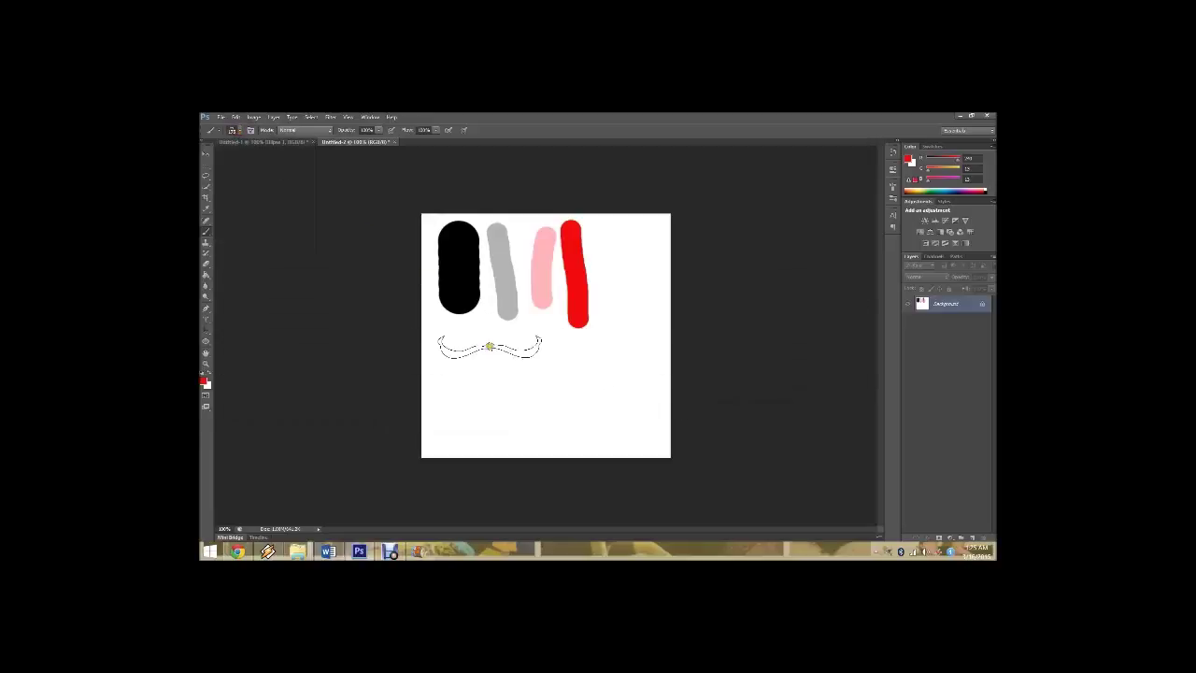
Step: Stamp three red chevrons in a column below the black and grey bars
{"action": "left_click", "coordinate": [467, 332]}
{"action": "left_click", "coordinate": [466, 353]}
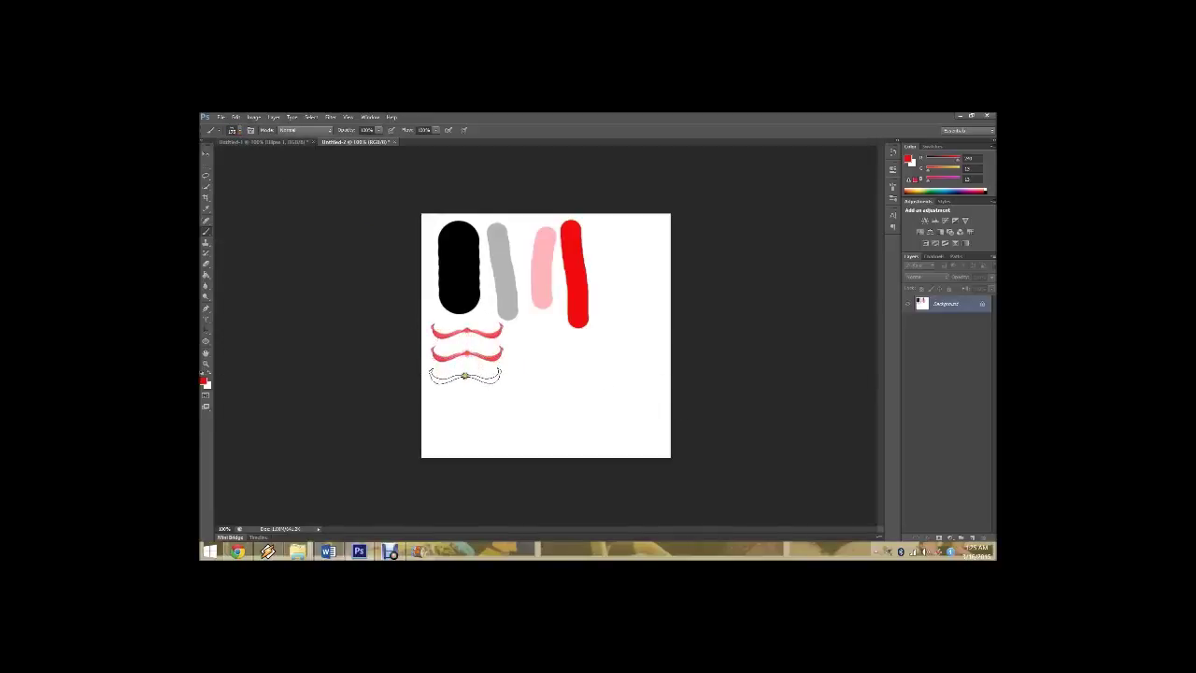
{"action": "left_click", "coordinate": [469, 380]}
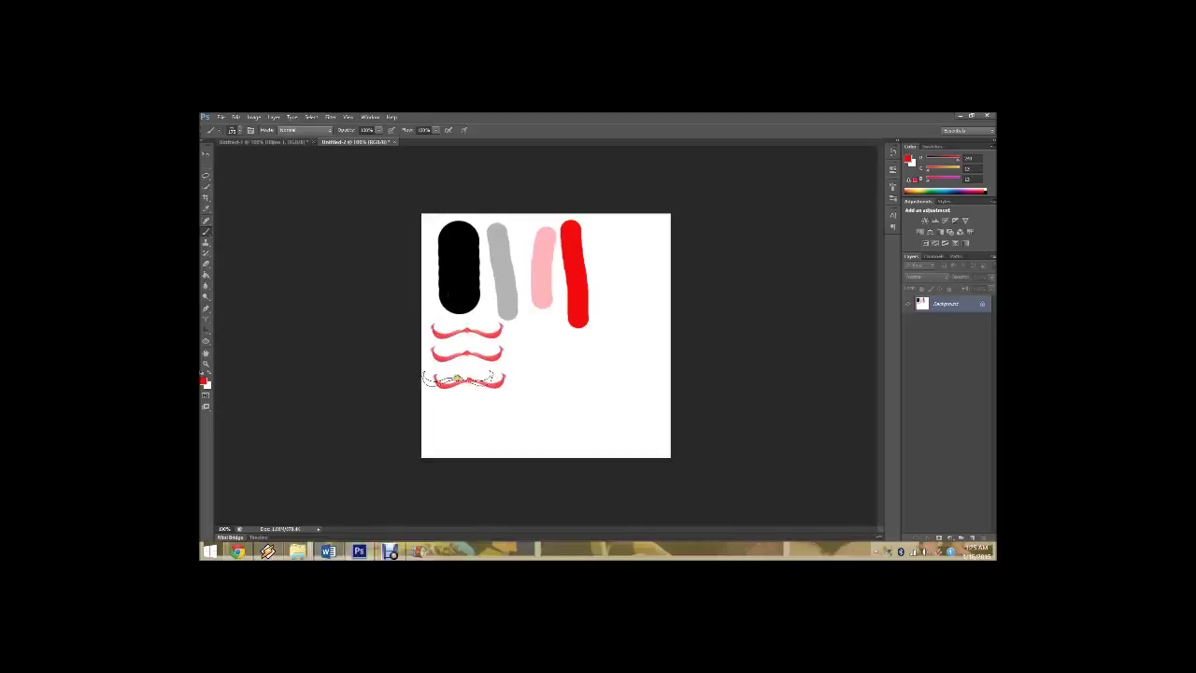
{"action": "left_click", "coordinate": [233, 129]}
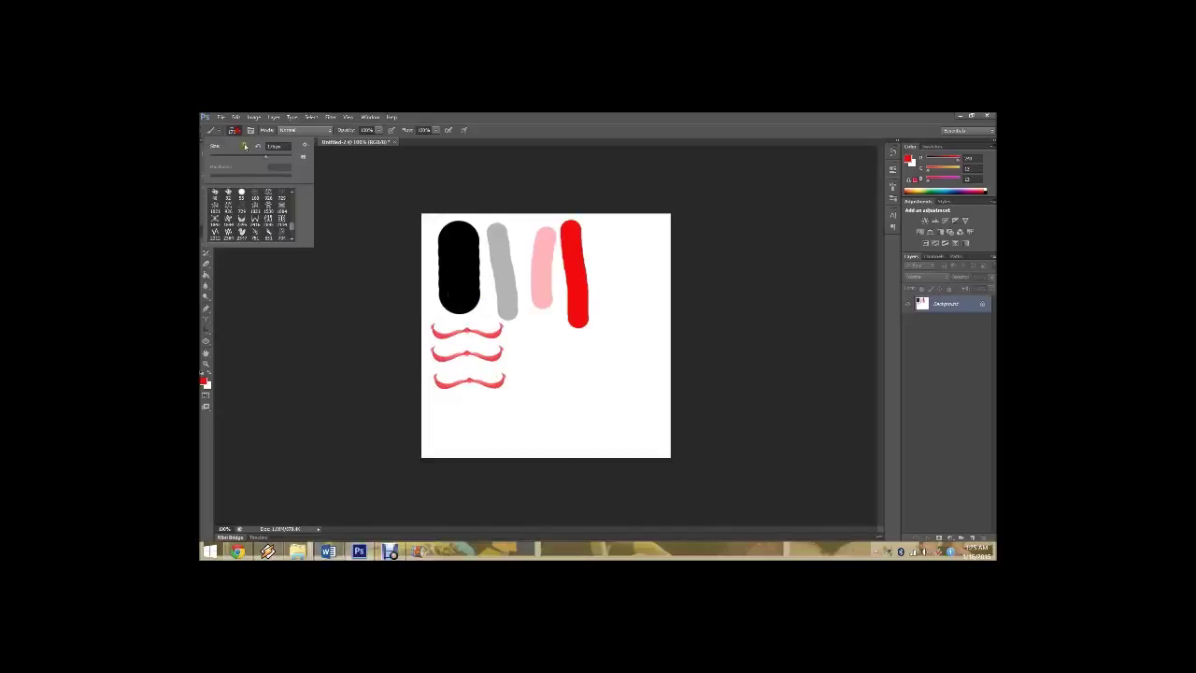
Step: Paint small red floral swirls at the lower left, then open the brush Preset Manager
{"action": "left_click", "coordinate": [265, 233]}
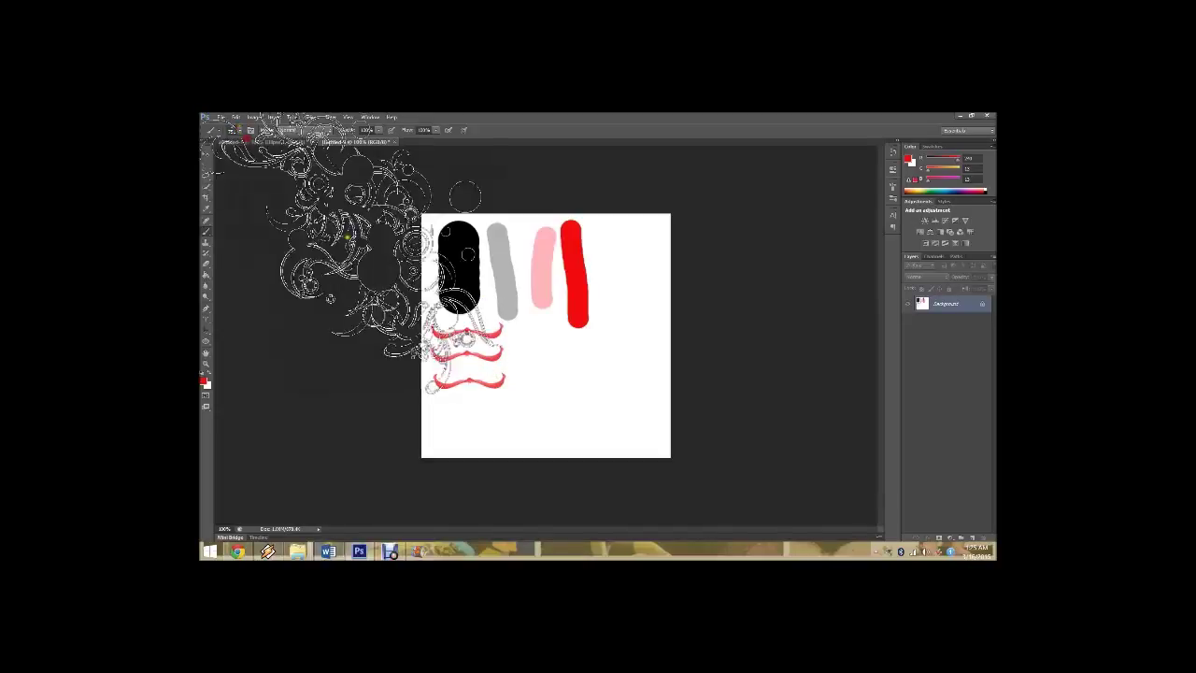
{"action": "key", "text": "bracketleft"}
{"action": "key", "text": "bracketleft"}
{"action": "key", "text": "bracketleft"}
{"action": "mouse_move", "coordinate": [463, 402]}
{"action": "left_mouse_down"}
{"action": "mouse_move", "coordinate": [477, 412]}
{"action": "mouse_move", "coordinate": [468, 437]}
{"action": "mouse_move", "coordinate": [440, 427]}
{"action": "left_mouse_up"}
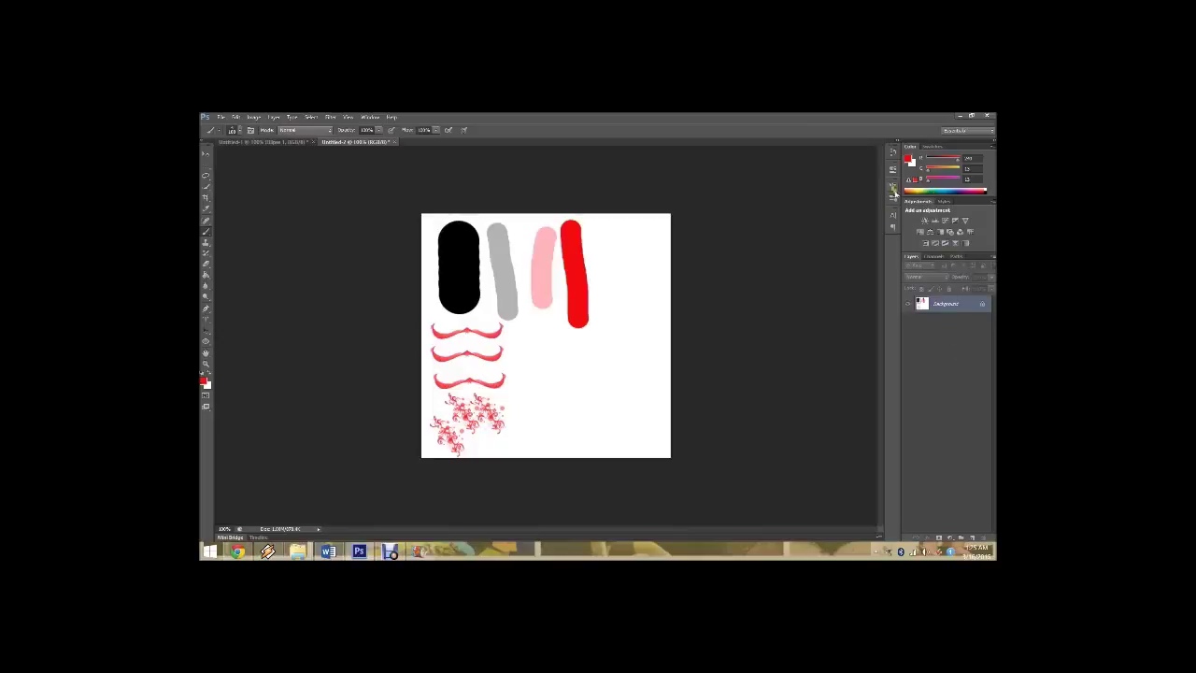
{"action": "left_click", "coordinate": [893, 189]}
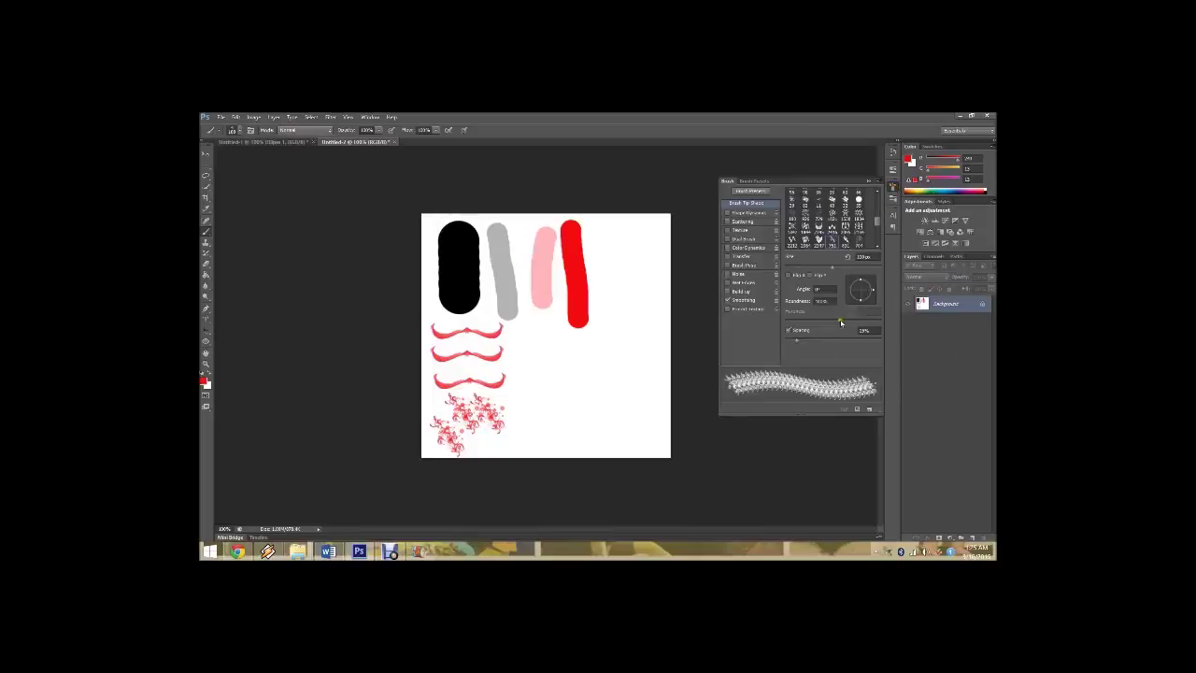
{"action": "left_click", "coordinate": [857, 411]}
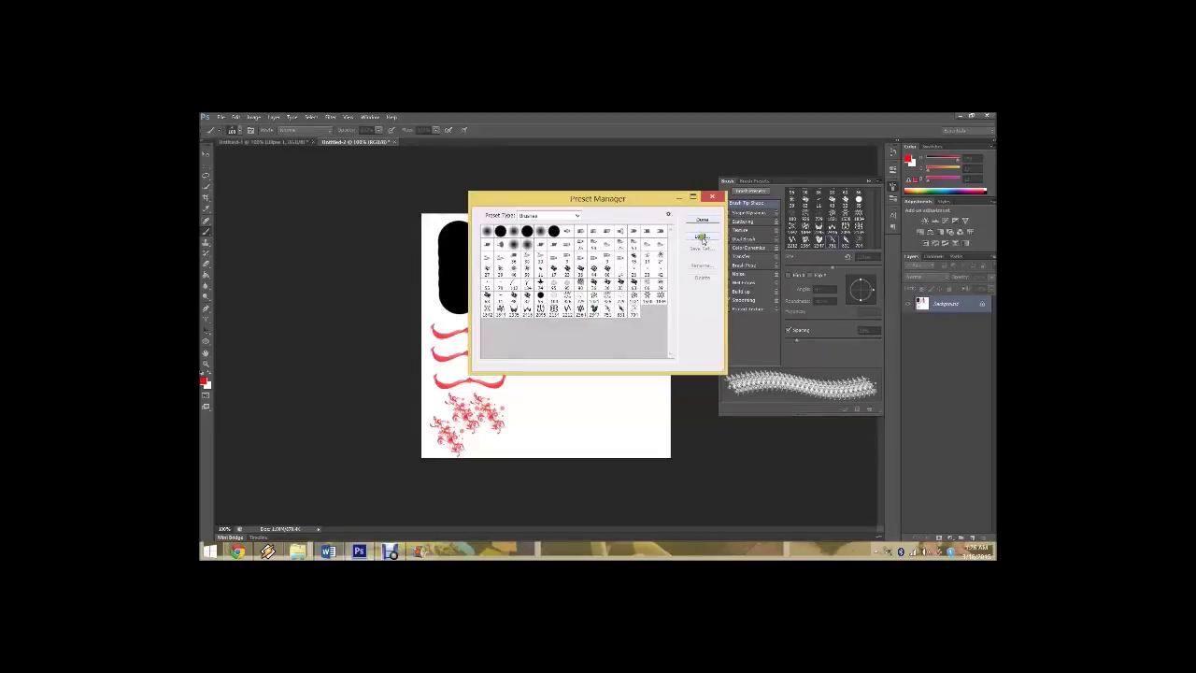
Step: Load the 'arrows Brushes.abr' brush set into the Preset Manager
{"action": "left_click", "coordinate": [703, 240]}
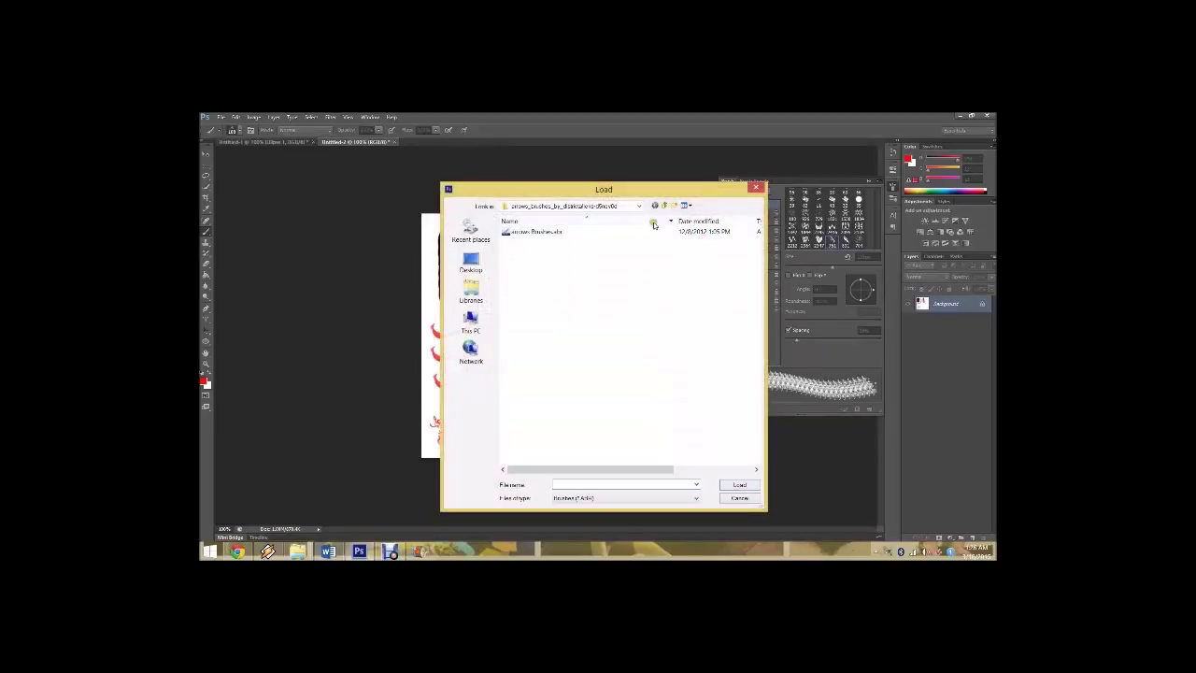
{"action": "left_click", "coordinate": [653, 232]}
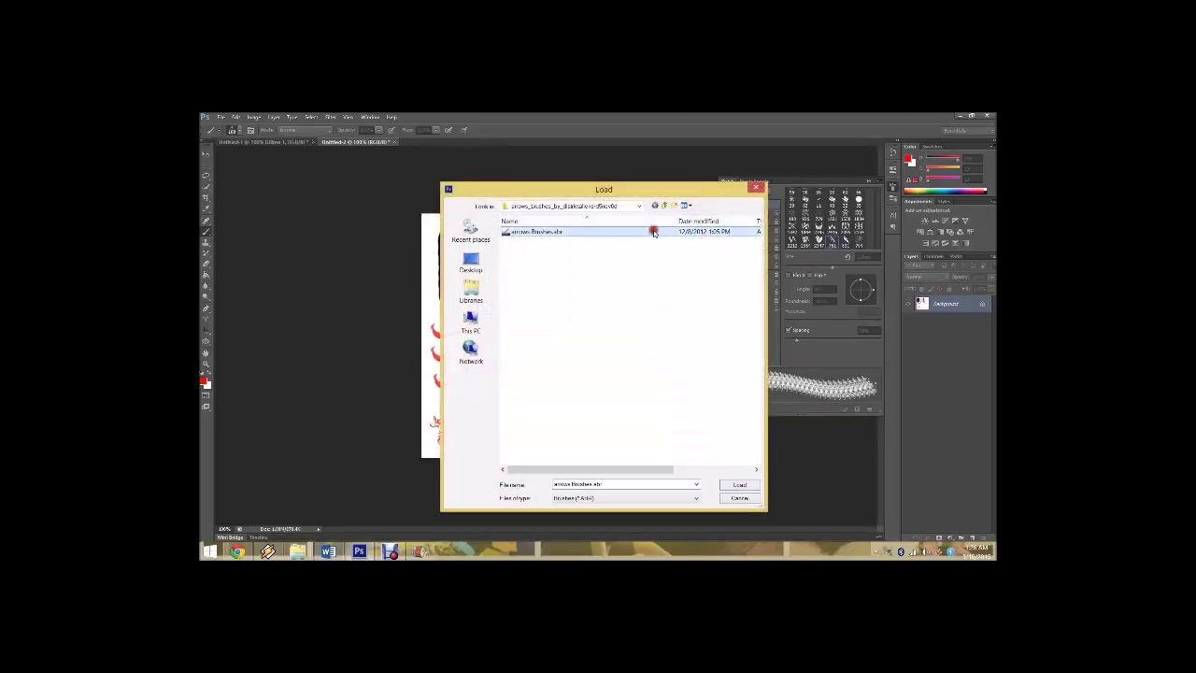
{"action": "double_click", "coordinate": [561, 232]}
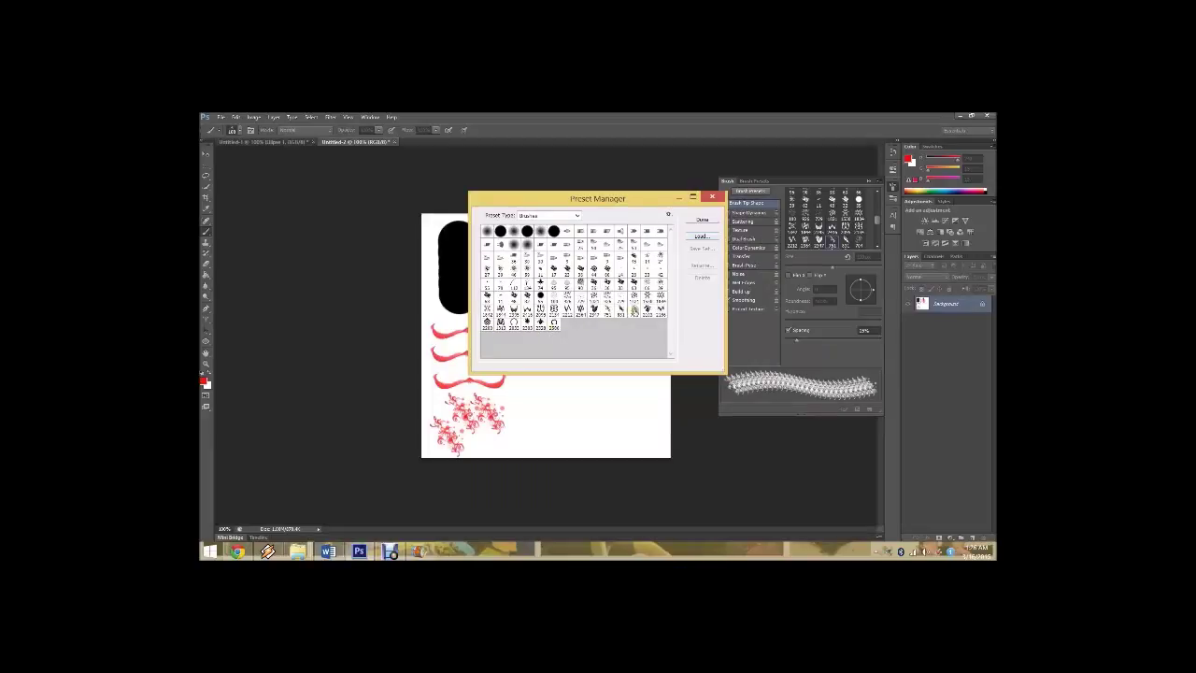
Step: Close the Preset Manager and select a chevron arrow brush from the newly loaded set
{"action": "left_click", "coordinate": [703, 220]}
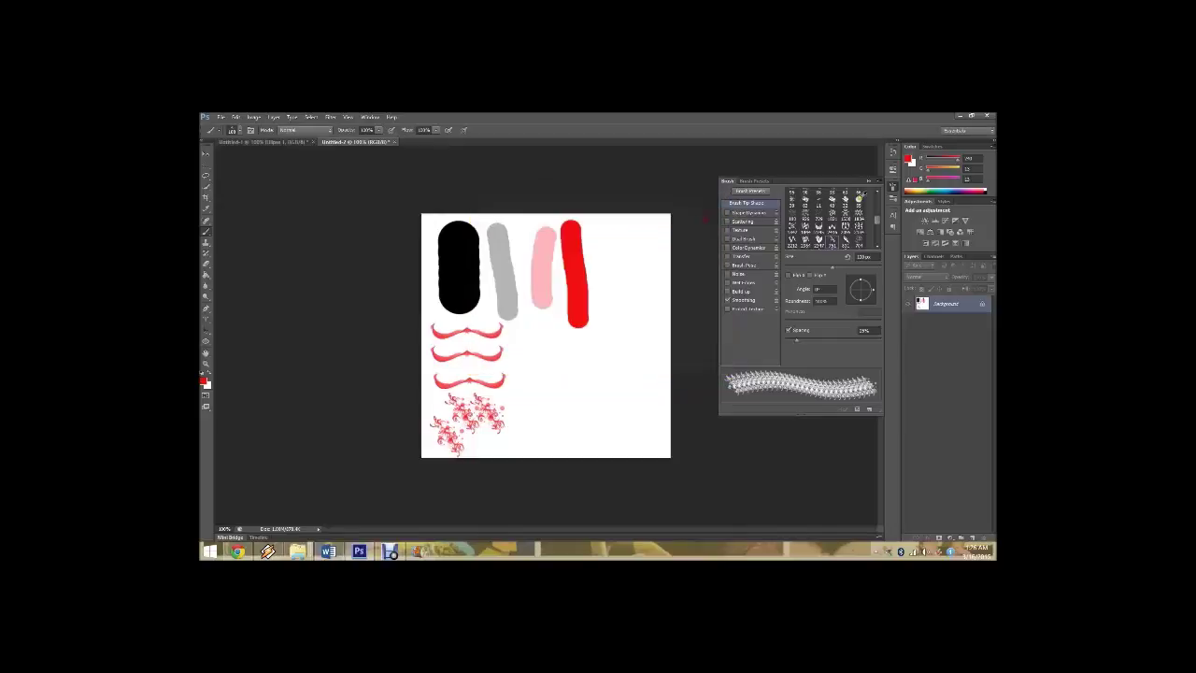
{"action": "left_click", "coordinate": [892, 187]}
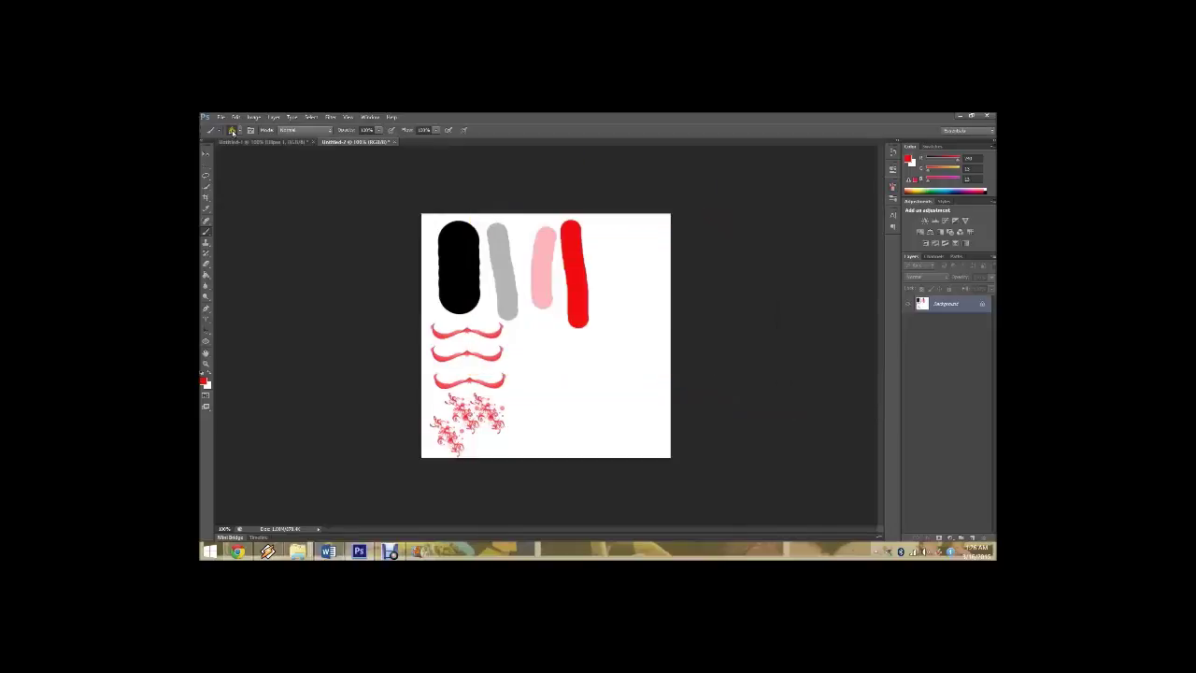
{"action": "left_click", "coordinate": [234, 131]}
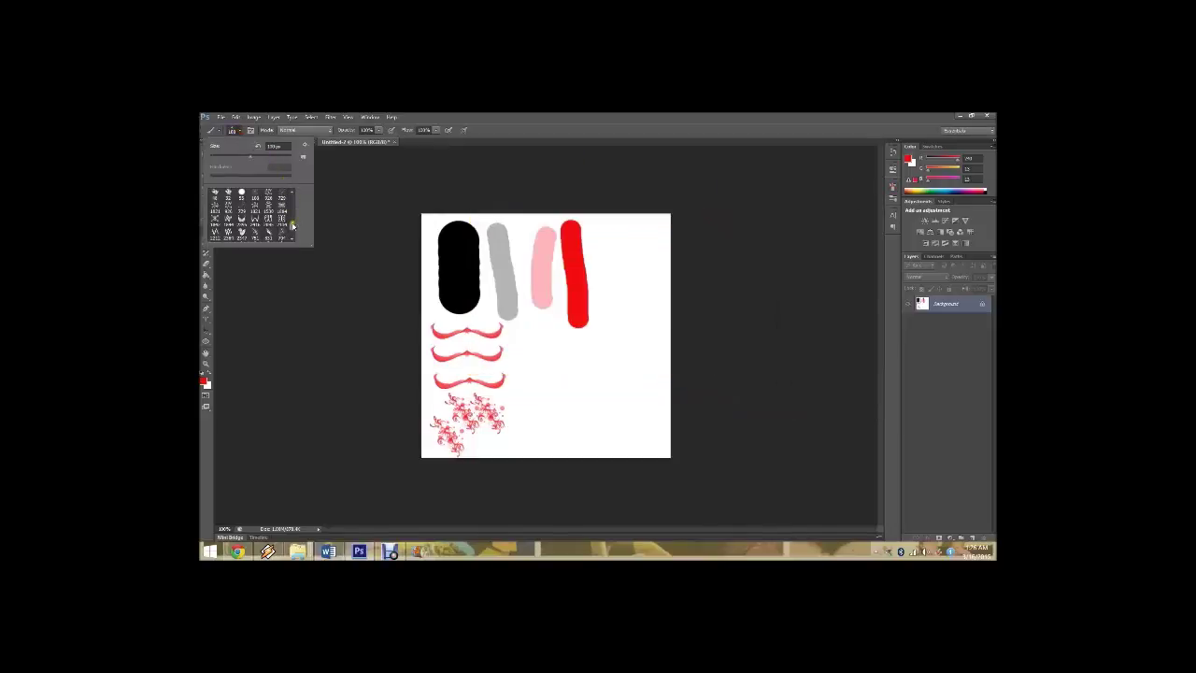
{"action": "scroll", "coordinate": [292, 226], "scroll_direction": "down", "scroll_amount": 5}
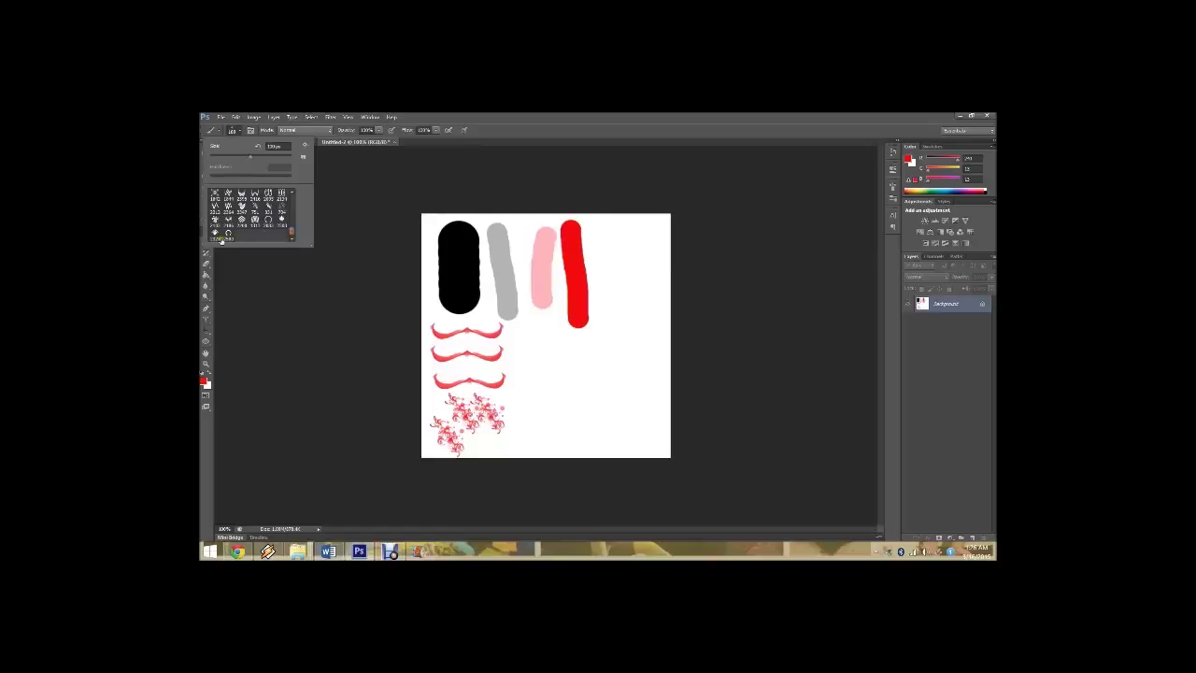
{"action": "left_click", "coordinate": [253, 221]}
{"action": "left_click", "coordinate": [238, 132]}
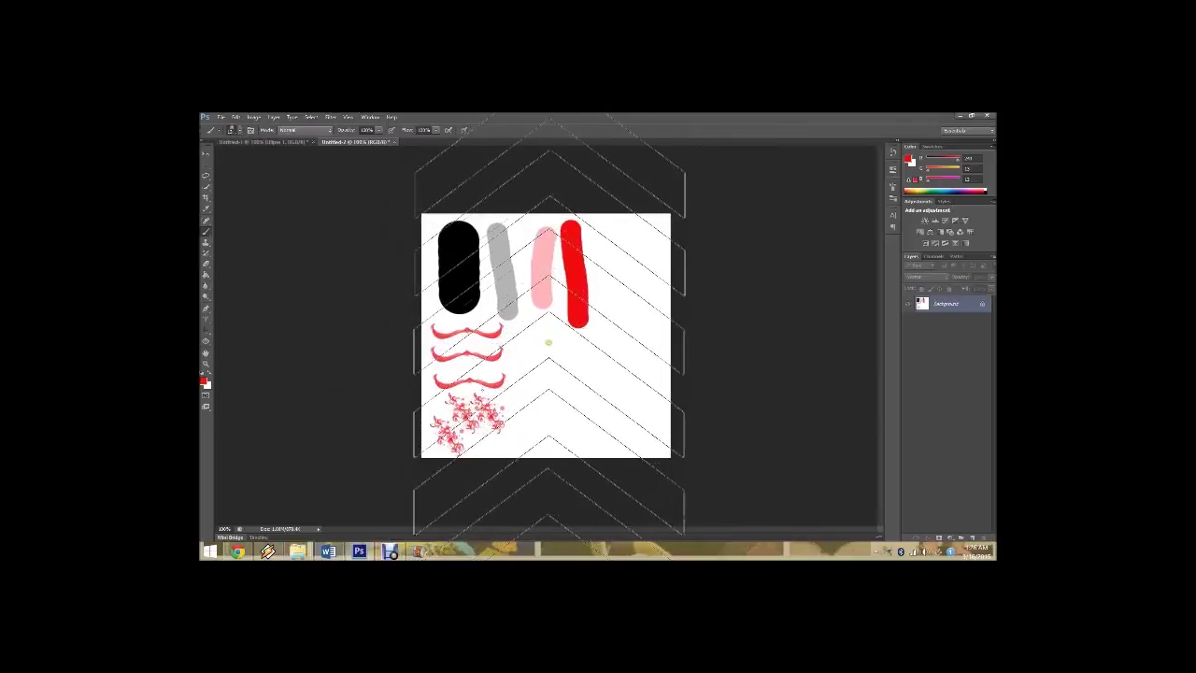
Step: Shrink the chevron brush and stamp a red chevron stack right of the swirls
{"action": "key", "text": "bracketleft"}
{"action": "key", "text": "bracketleft"}
{"action": "key", "text": "bracketleft"}
{"action": "key", "text": "bracketleft"}
{"action": "key", "text": "bracketleft"}
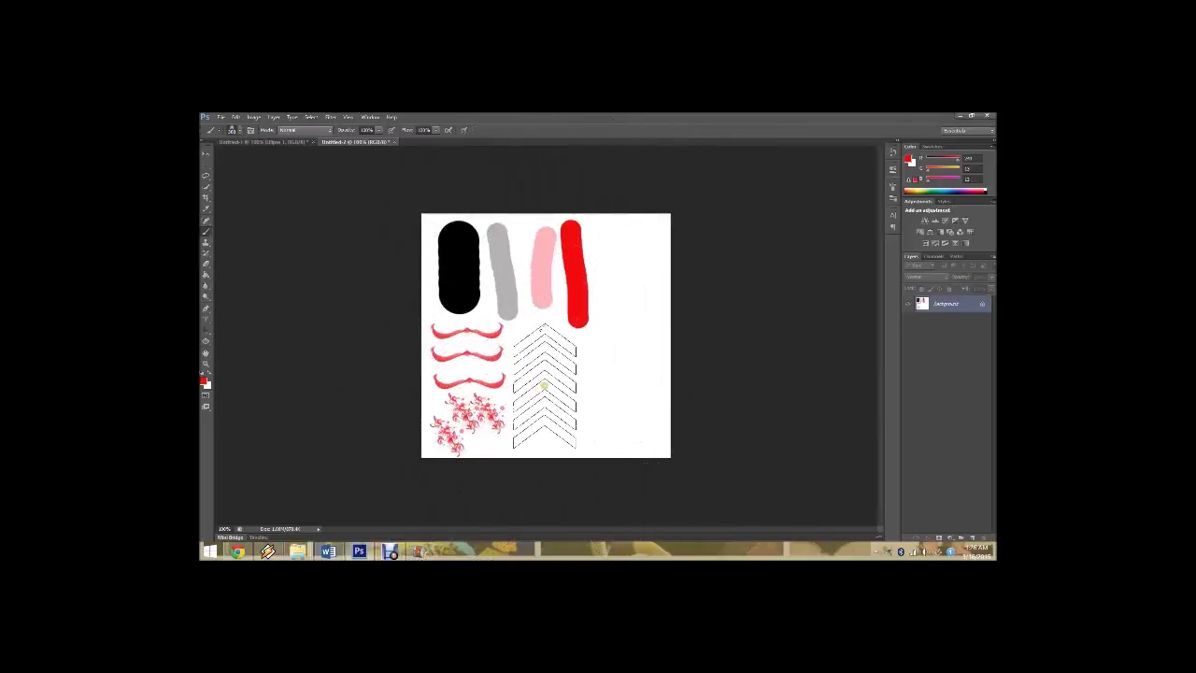
{"action": "left_click", "coordinate": [544, 381]}
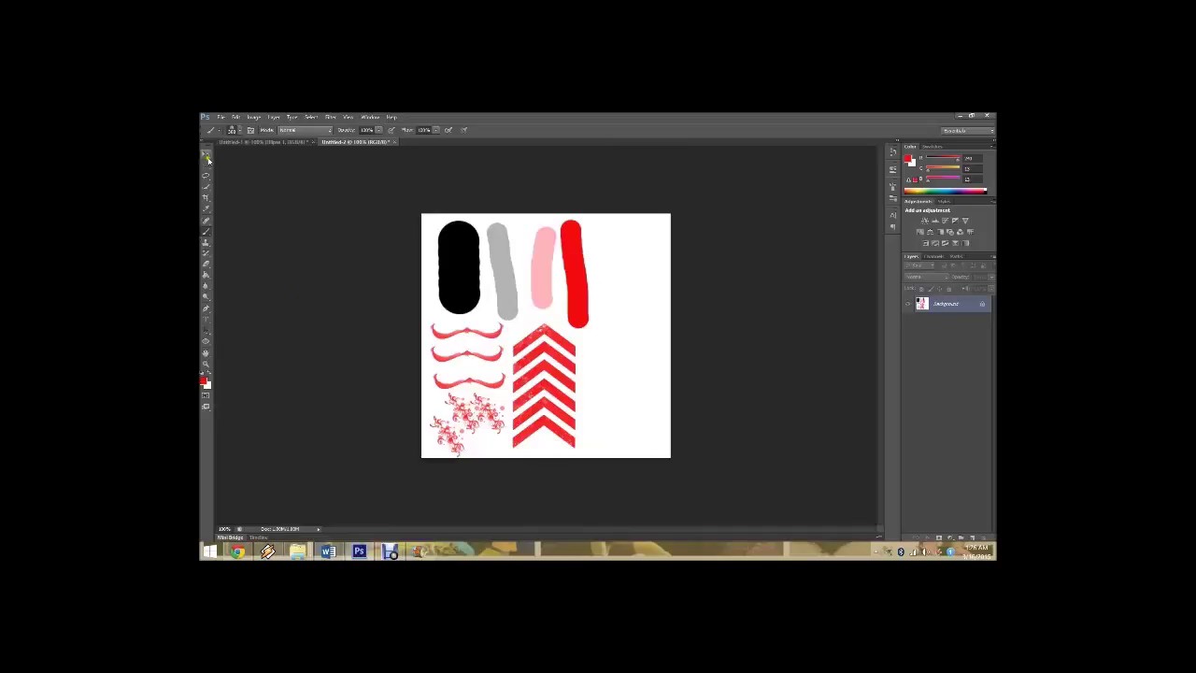
{"action": "left_click", "coordinate": [207, 158]}
Step: Draw a circle at the canvas's upper right with the Ellipse tool
{"action": "left_click", "coordinate": [206, 231]}
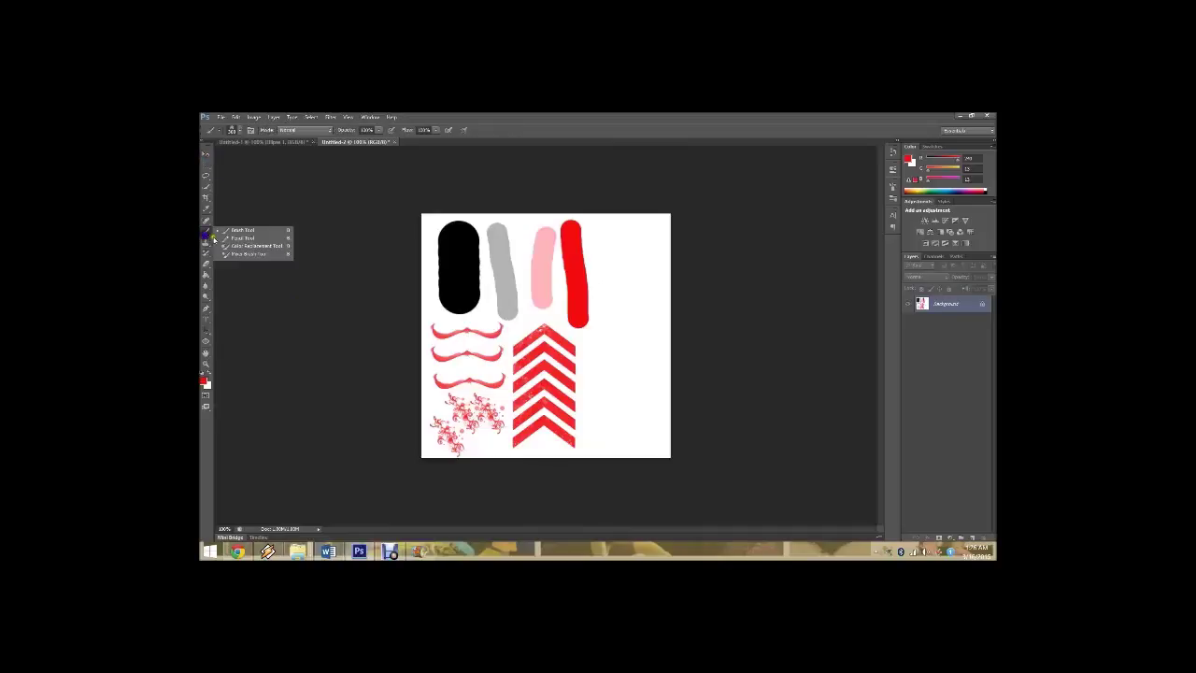
{"action": "left_click", "coordinate": [239, 245]}
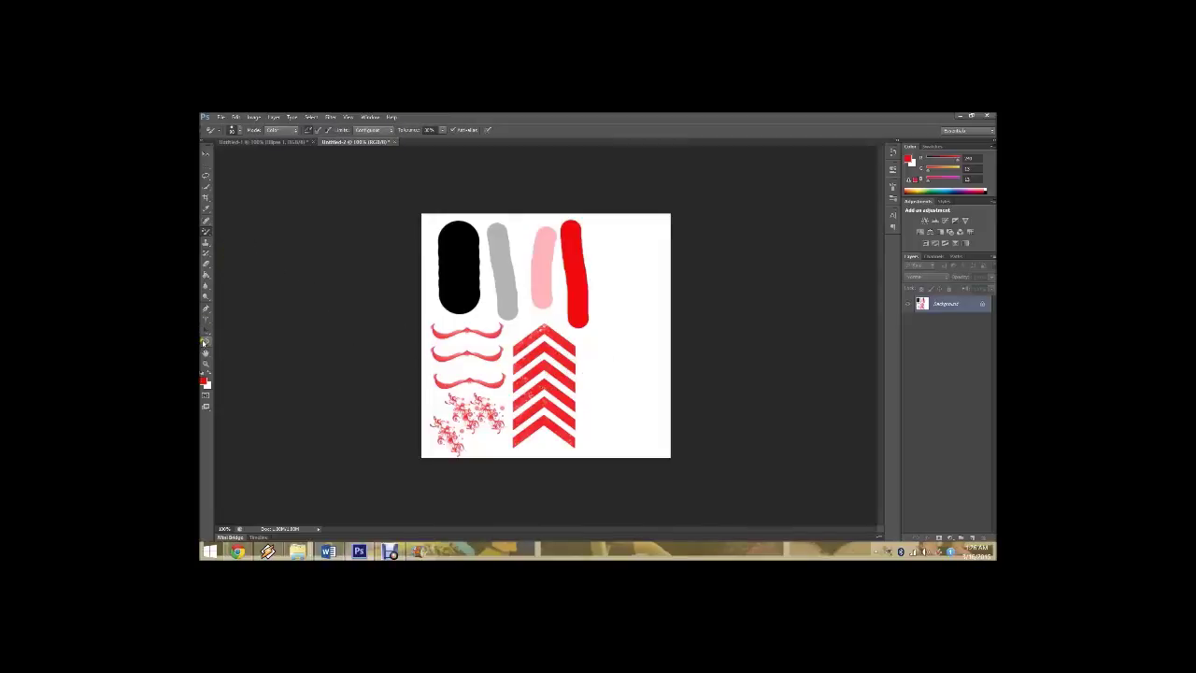
{"action": "left_click", "coordinate": [204, 342]}
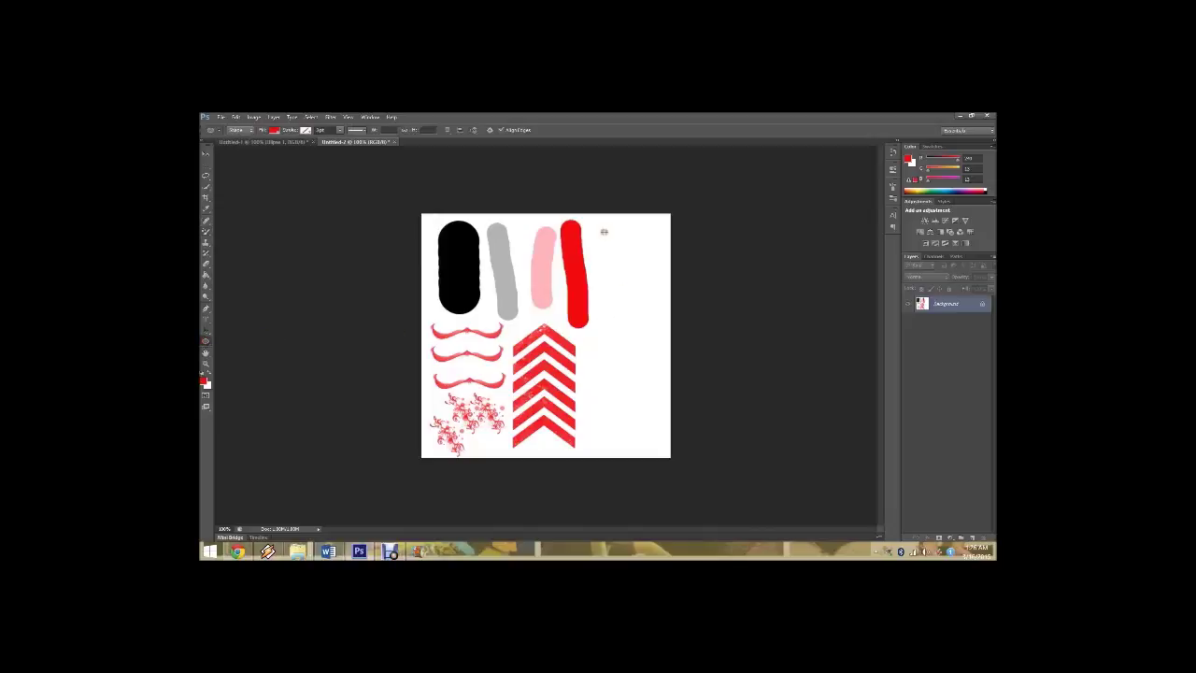
{"action": "left_click_drag", "start_coordinate": [604, 231], "coordinate": [665, 299]}
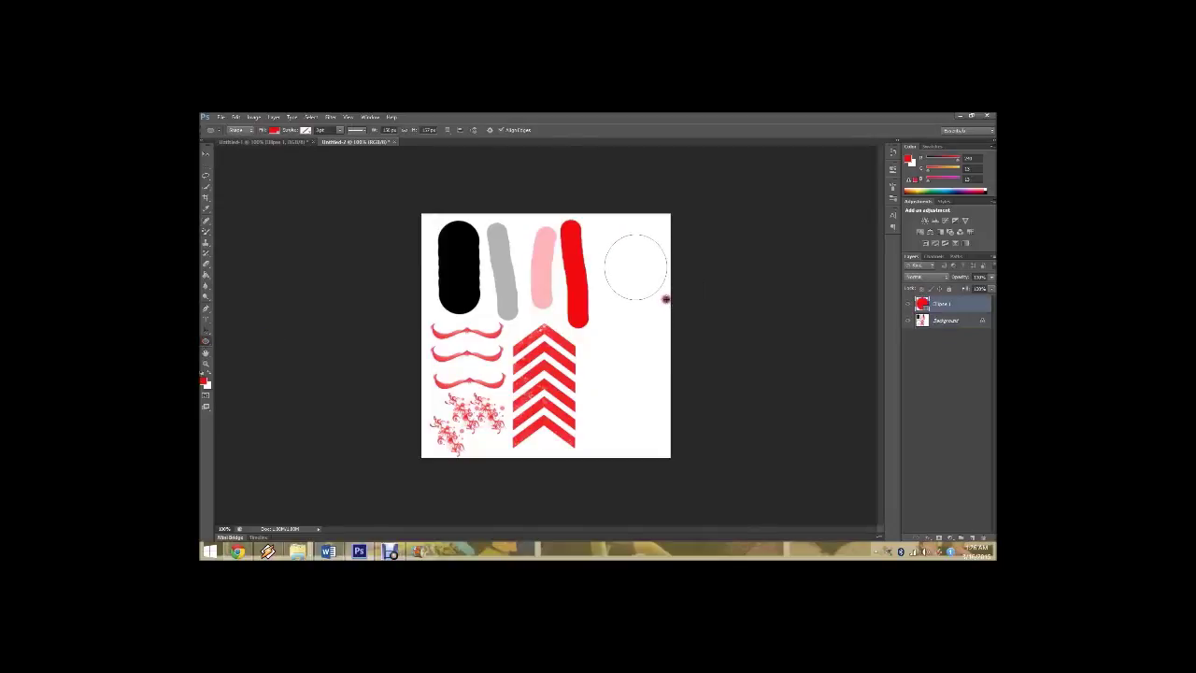
Step: Set the circle's fill colour to green
{"action": "left_click", "coordinate": [274, 131]}
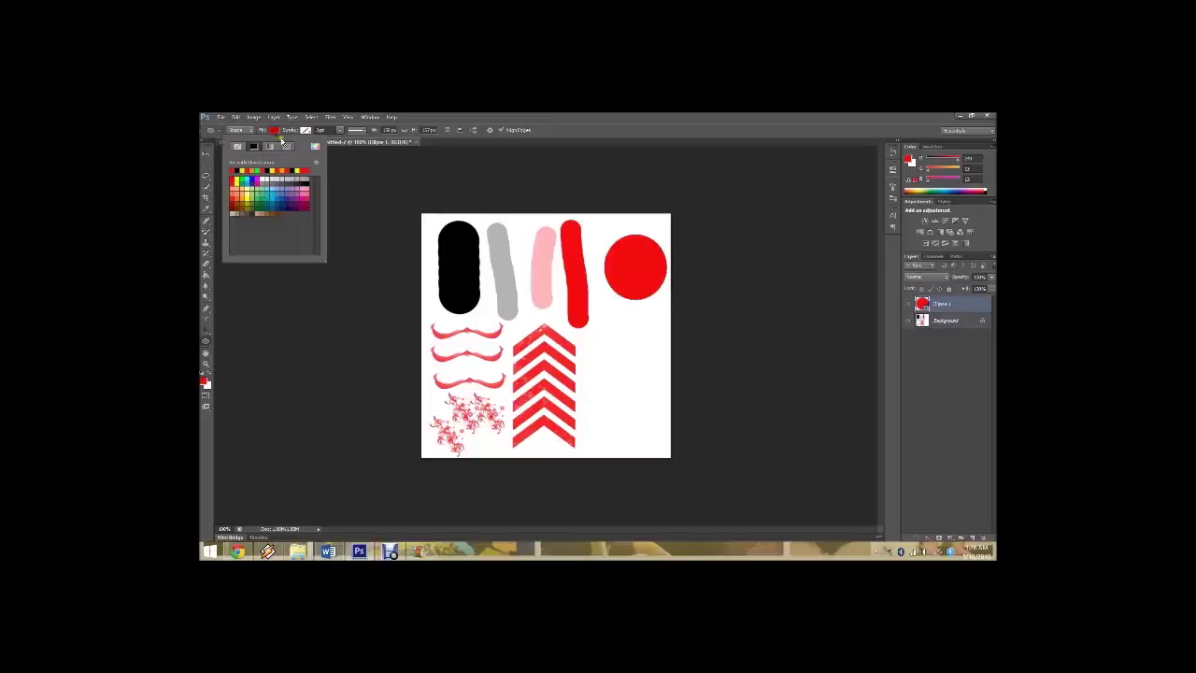
{"action": "left_click", "coordinate": [260, 171]}
{"action": "left_click", "coordinate": [275, 131]}
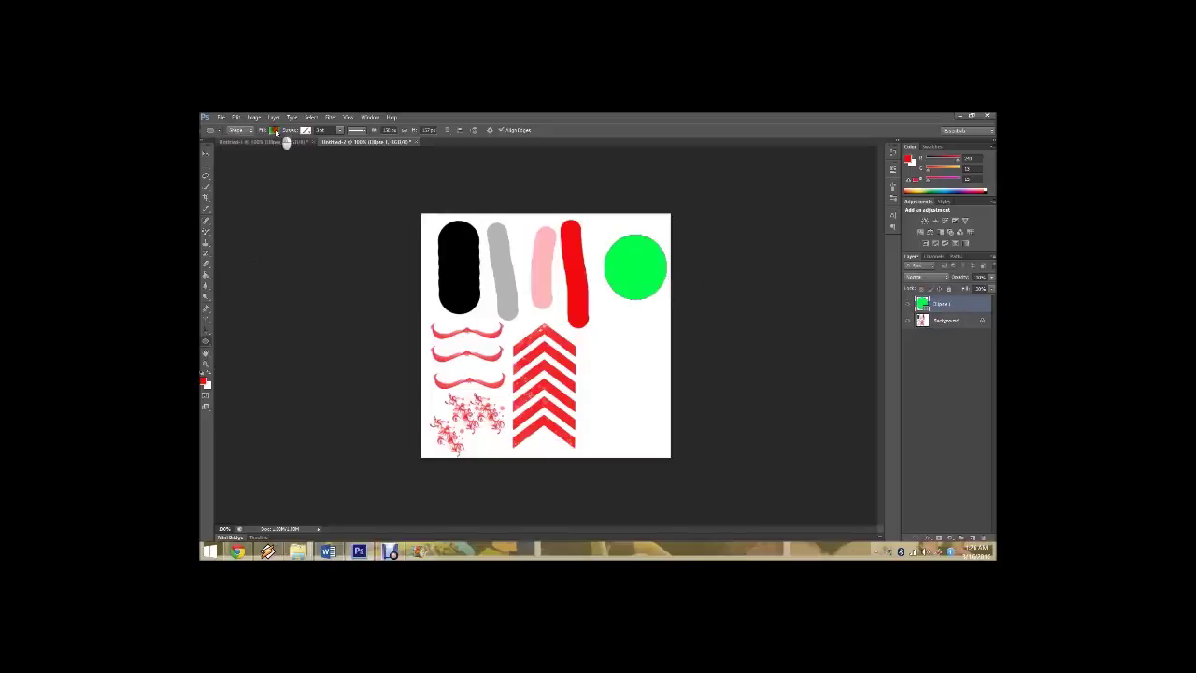
{"action": "left_click", "coordinate": [208, 232]}
{"action": "right_click", "coordinate": [208, 232]}
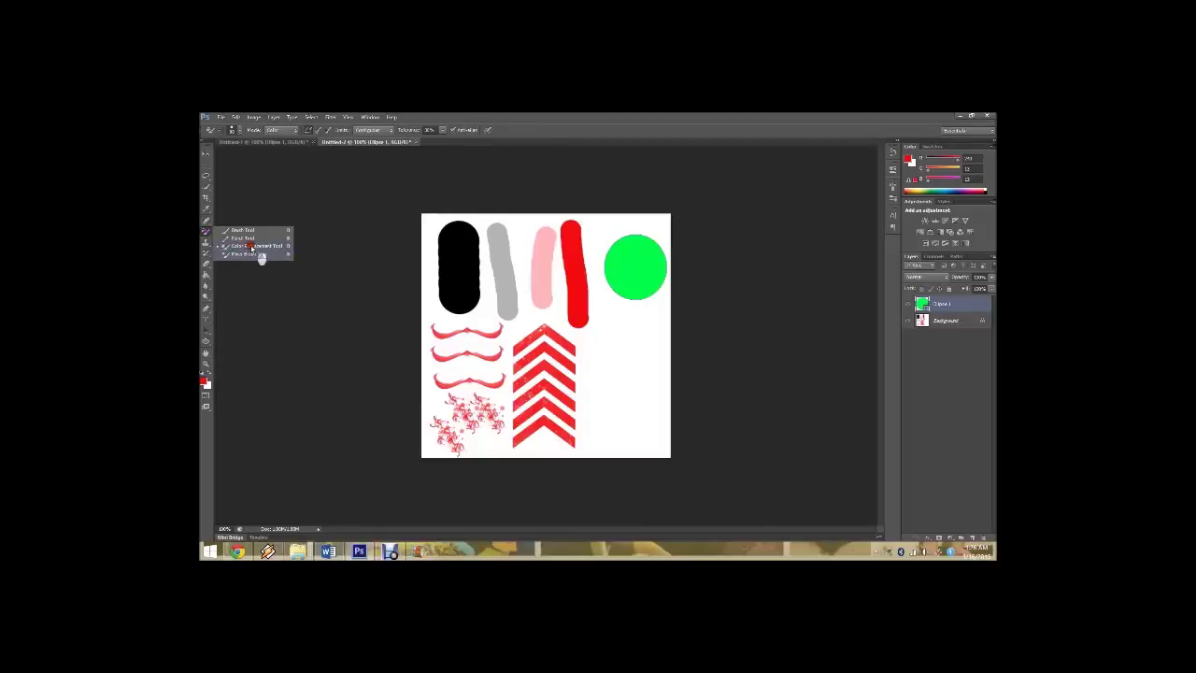
Step: Choose Color Replacement painting and set the foreground colour to orange
{"action": "left_click", "coordinate": [248, 254]}
{"action": "left_click", "coordinate": [204, 379]}
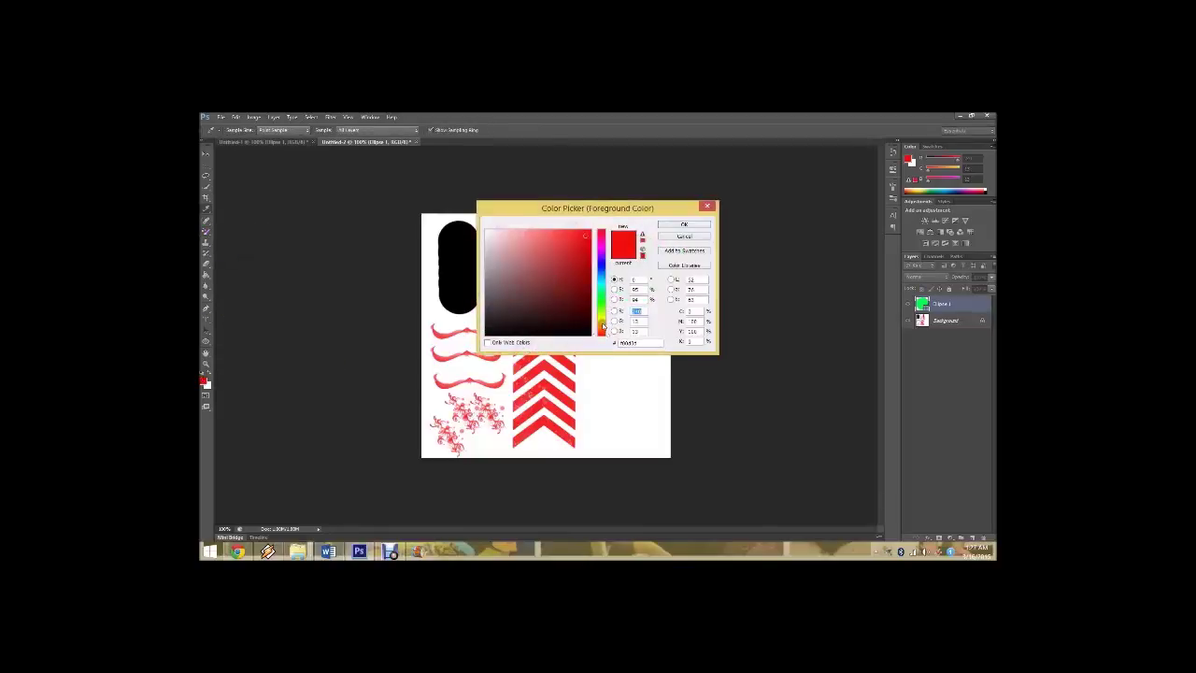
{"action": "left_click_drag", "start_coordinate": [603, 326], "coordinate": [603, 315]}
{"action": "left_click", "coordinate": [683, 224]}
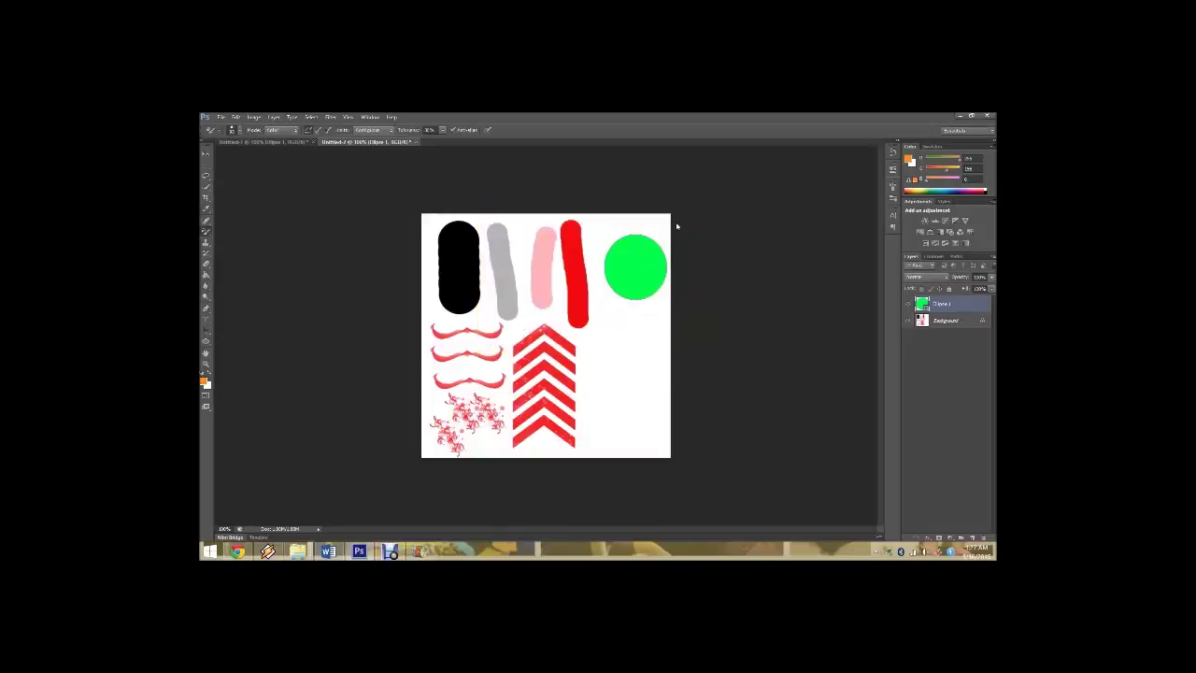
Step: Rasterize the Ellipse 1 layer and brush orange over the entire circle
{"action": "right_click", "coordinate": [969, 306]}
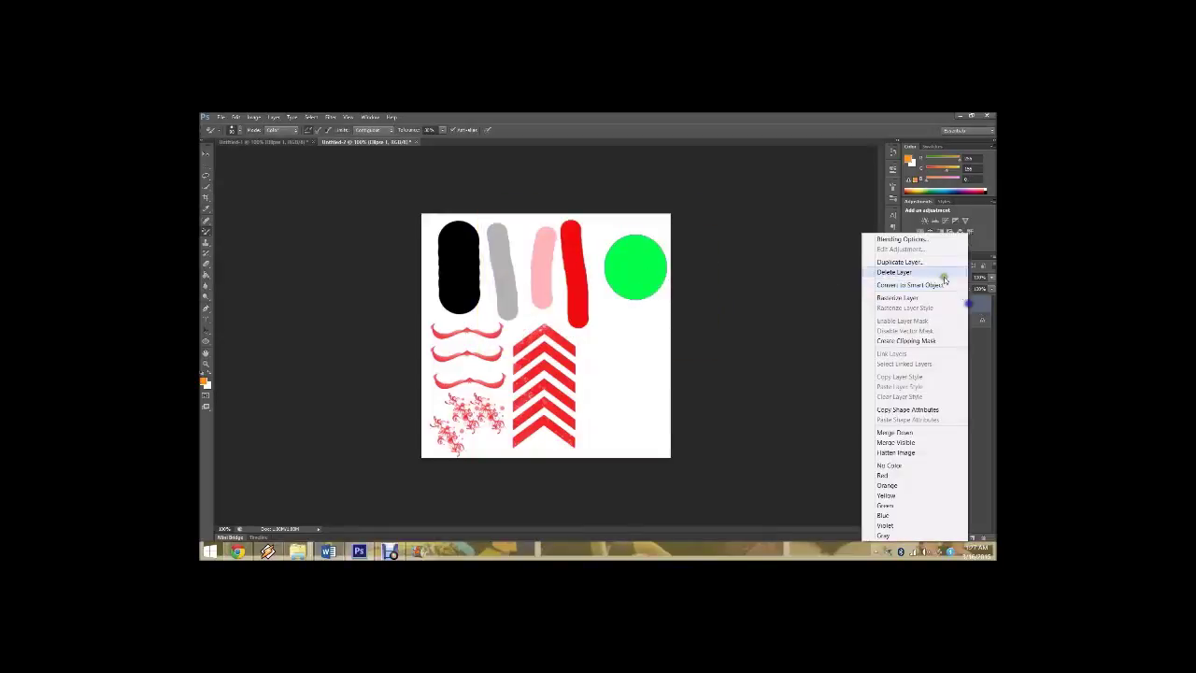
{"action": "left_click", "coordinate": [934, 297]}
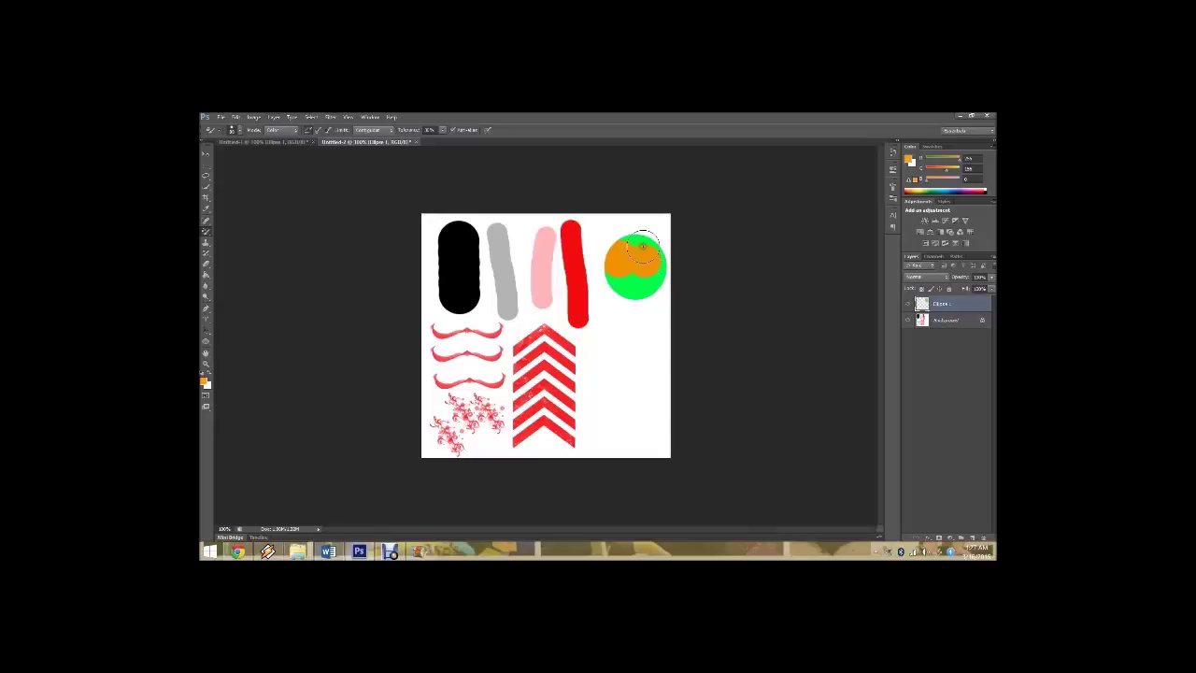
{"action": "key", "text": "ctrl+z"}
{"action": "mouse_move", "coordinate": [636, 281]}
{"action": "left_mouse_down"}
{"action": "mouse_move", "coordinate": [629, 290]}
{"action": "mouse_move", "coordinate": [657, 282]}
{"action": "left_mouse_up"}
{"action": "mouse_move", "coordinate": [661, 262]}
{"action": "left_mouse_down"}
{"action": "mouse_move", "coordinate": [667, 253]}
{"action": "mouse_move", "coordinate": [614, 286]}
{"action": "left_mouse_up"}
{"action": "right_click", "coordinate": [205, 237]}
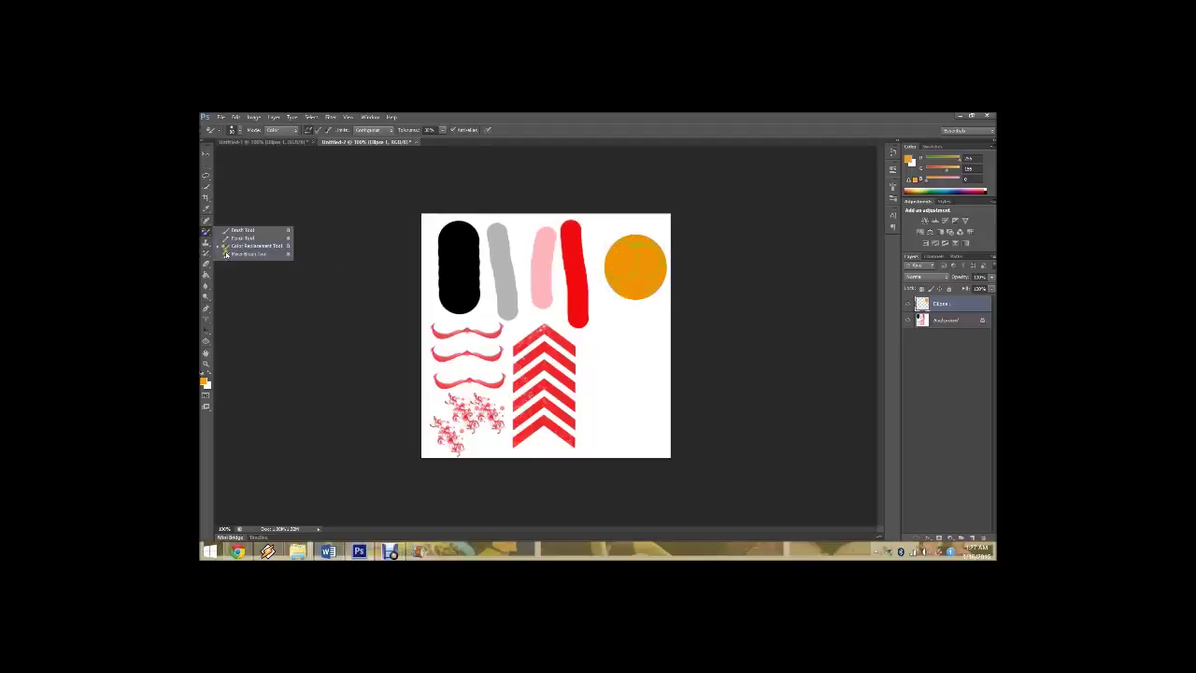
Step: With the Mixer Brush in pure red, paint a blob below the orange circle
{"action": "left_click", "coordinate": [225, 253]}
{"action": "left_click", "coordinate": [204, 380]}
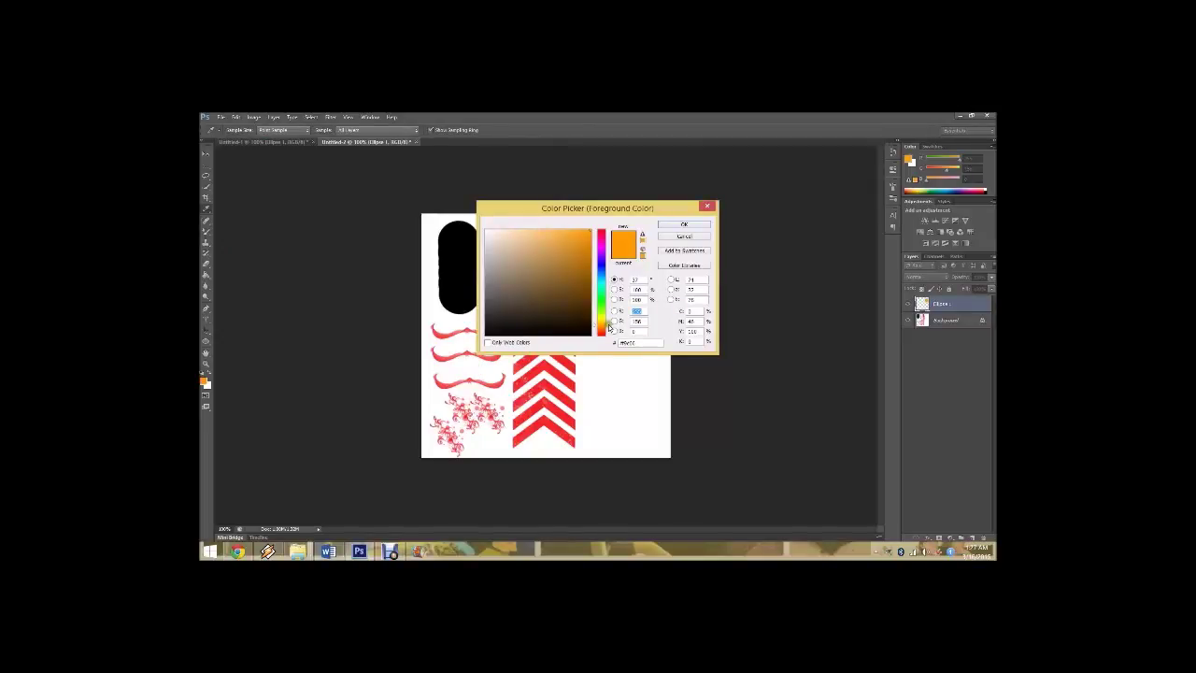
{"action": "left_click_drag", "start_coordinate": [609, 326], "coordinate": [608, 336]}
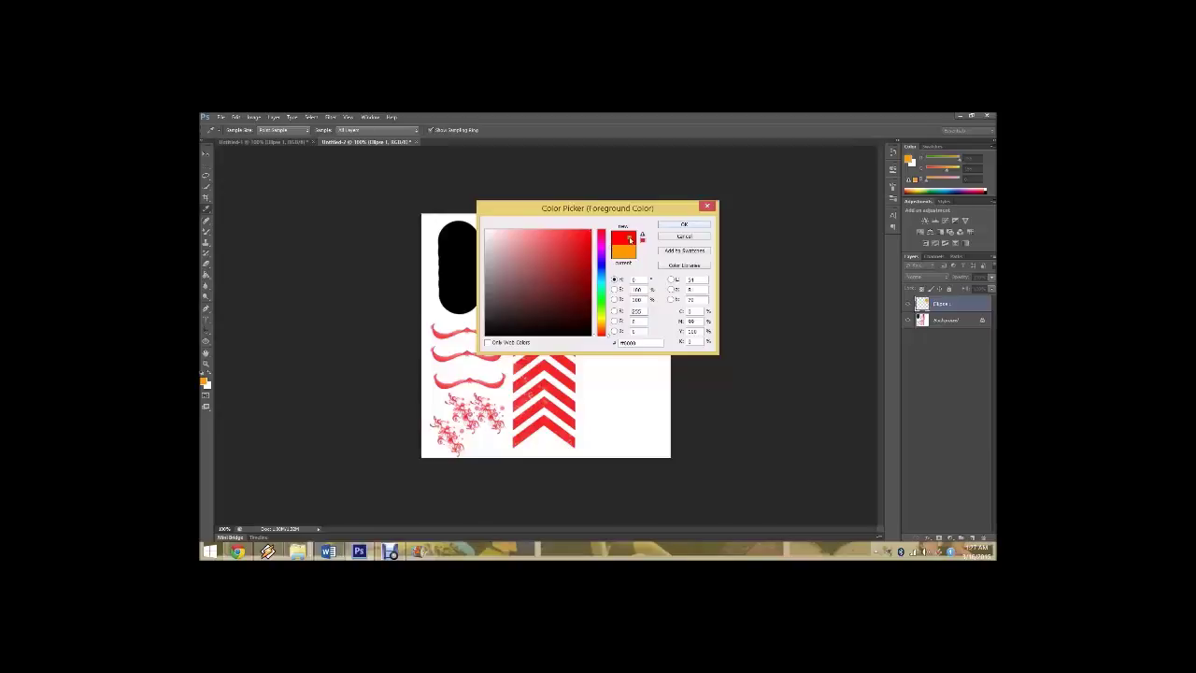
{"action": "left_click", "coordinate": [698, 227]}
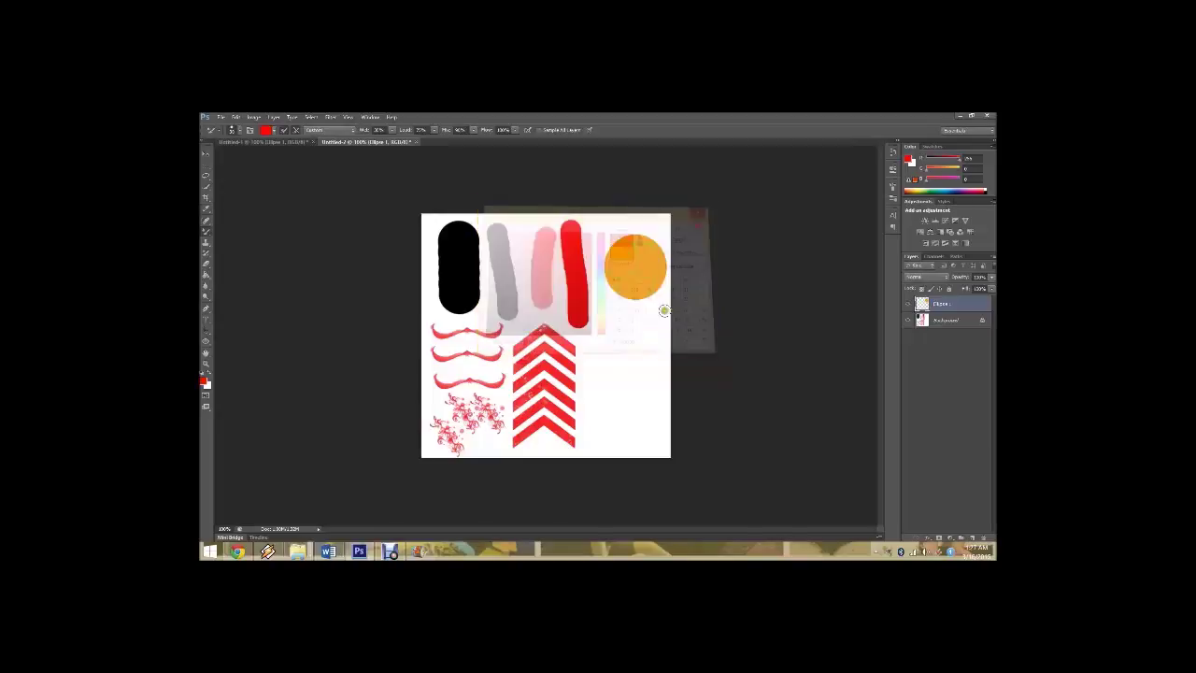
{"action": "left_click_drag", "start_coordinate": [630, 348], "coordinate": [627, 369]}
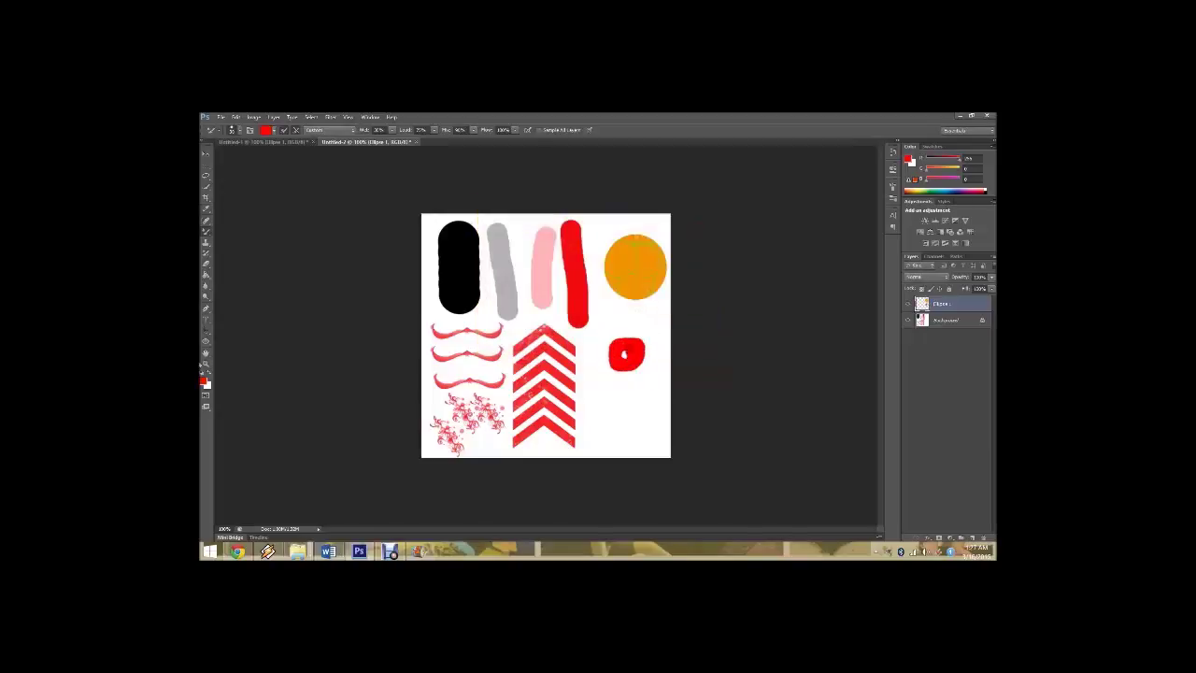
Step: Switch the foreground to yellow and scrub it into the red blob
{"action": "left_click", "coordinate": [204, 380]}
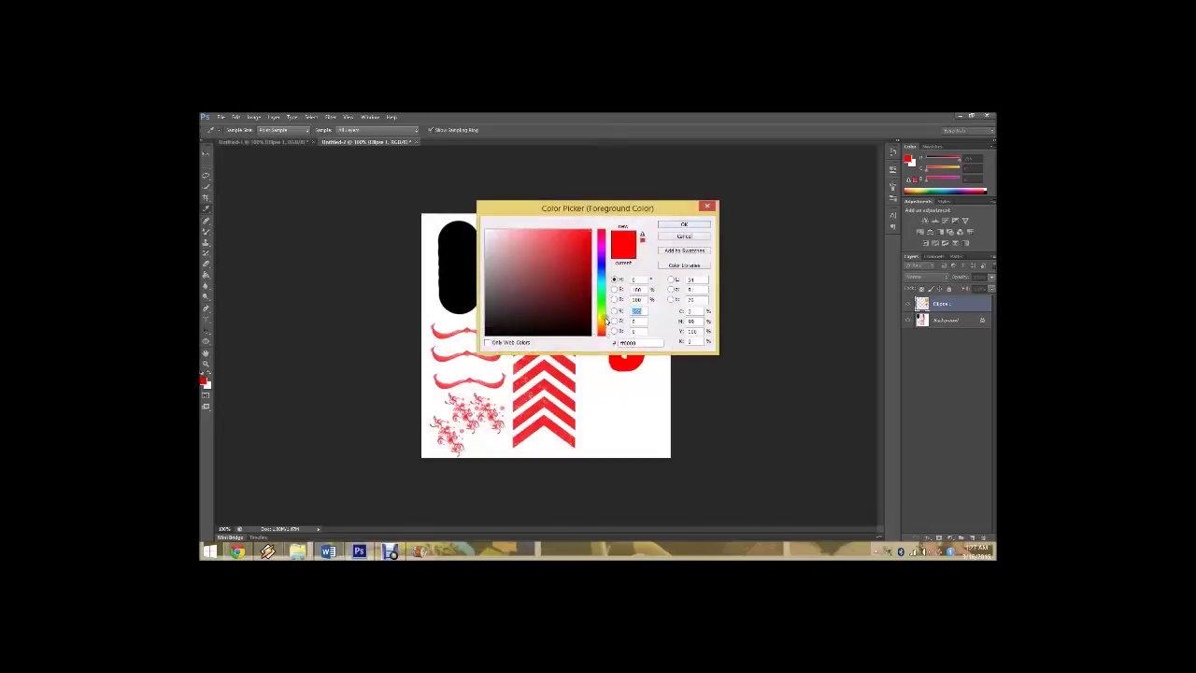
{"action": "left_click_drag", "start_coordinate": [606, 322], "coordinate": [601, 301]}
{"action": "left_click", "coordinate": [684, 224]}
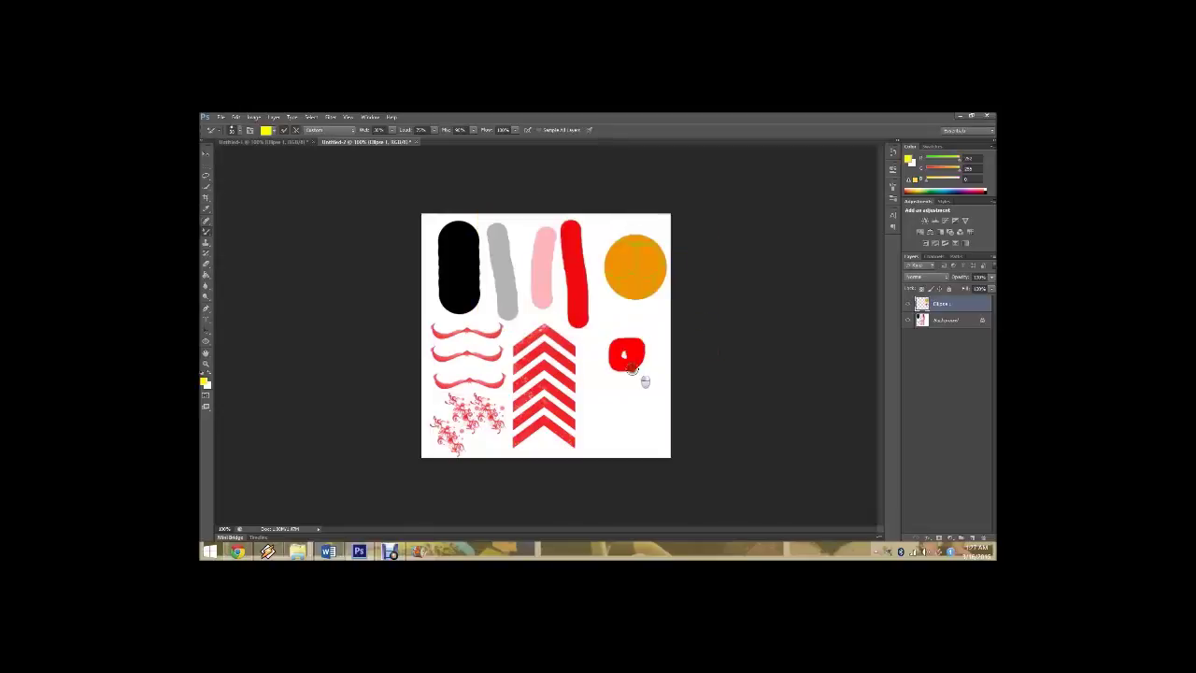
{"action": "mouse_move", "coordinate": [645, 381]}
{"action": "left_mouse_down"}
{"action": "mouse_move", "coordinate": [655, 374]}
{"action": "mouse_move", "coordinate": [635, 352]}
{"action": "mouse_move", "coordinate": [631, 374]}
{"action": "left_mouse_up"}
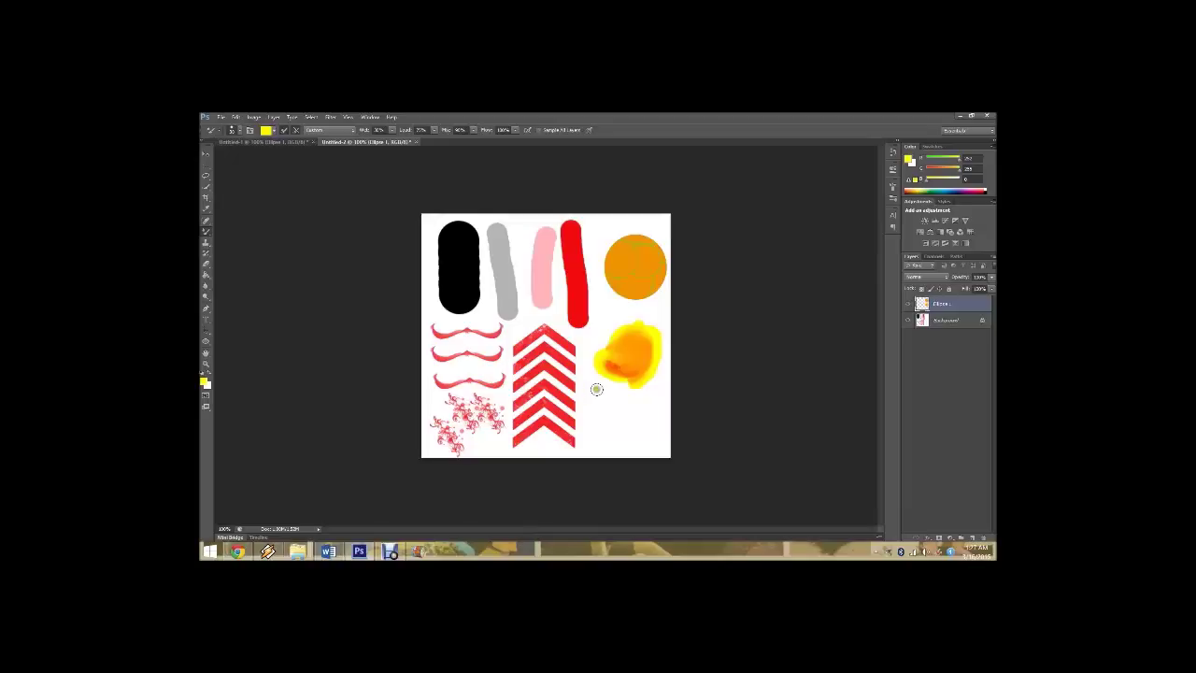